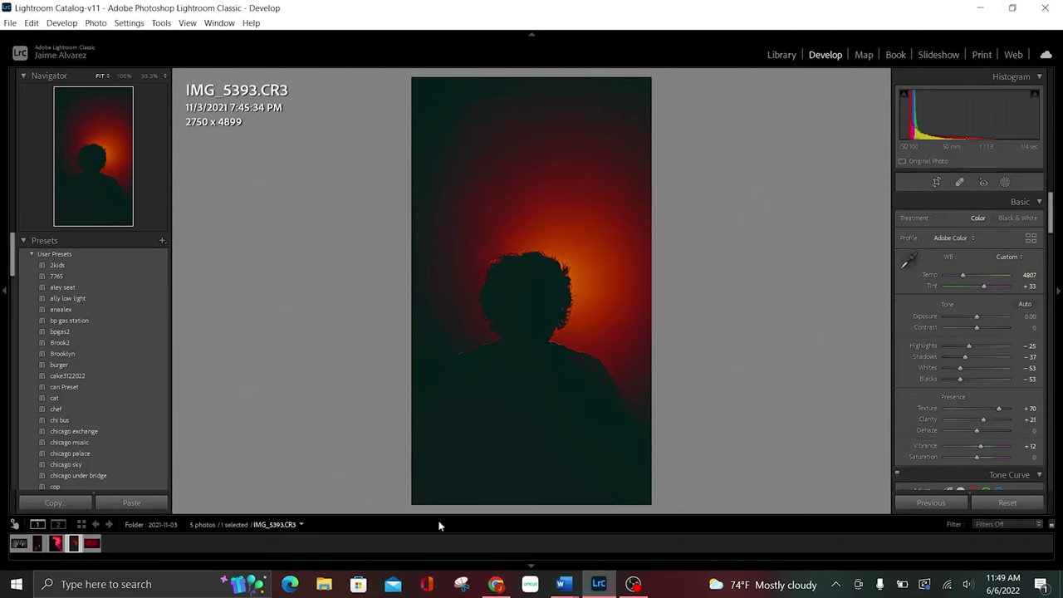
# Step: Toggle IMG_5393 between Before and After views three times to compare the grade with the original
pyautogui.press('\\')
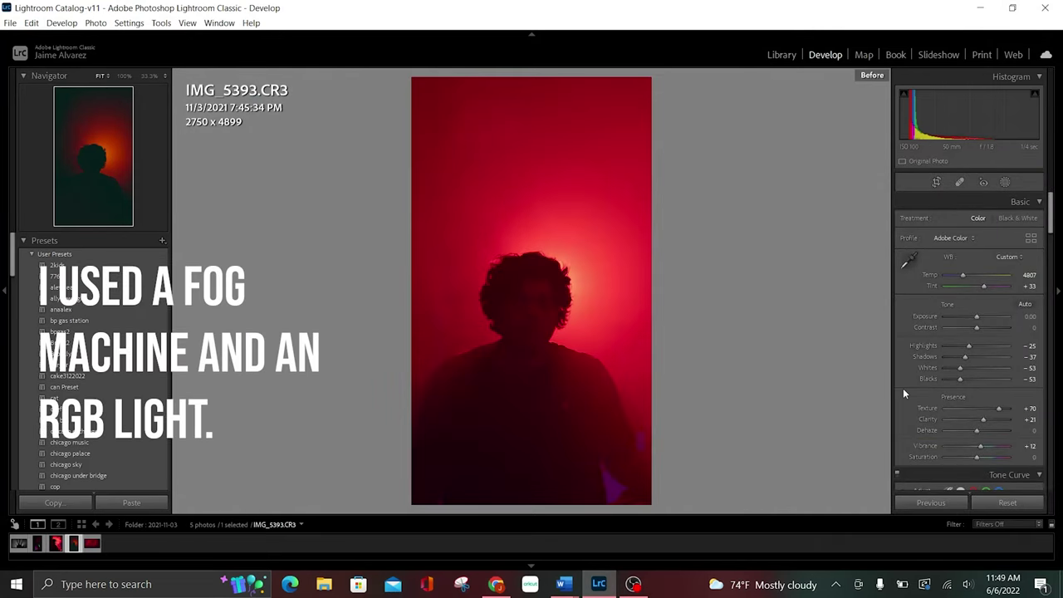
pyautogui.press('\\')
pyautogui.press('\\')
pyautogui.press('\\')
pyautogui.press('\\')
pyautogui.press('\\')
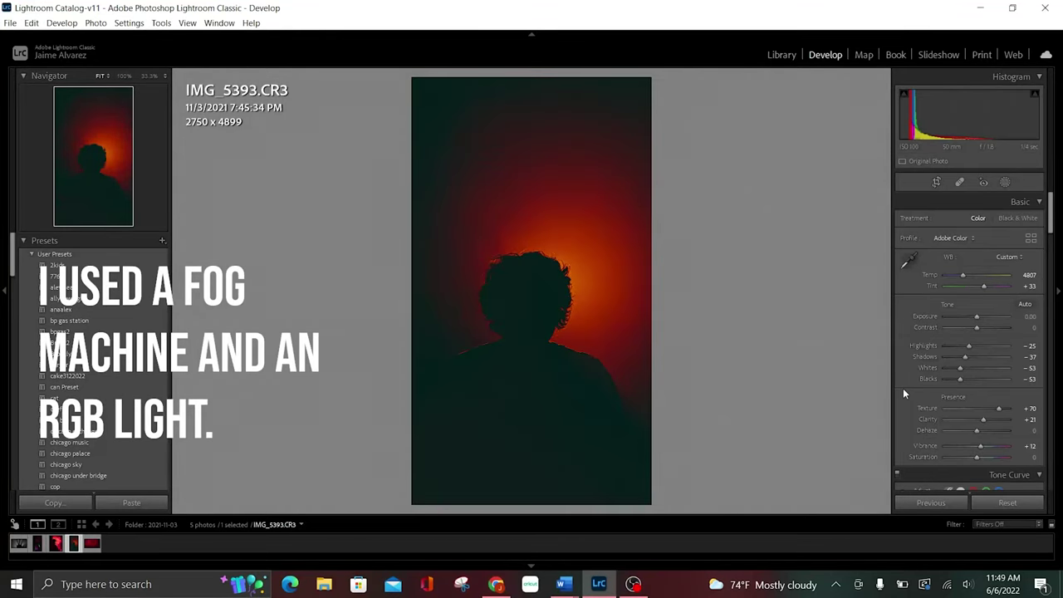
pyautogui.press('\\')
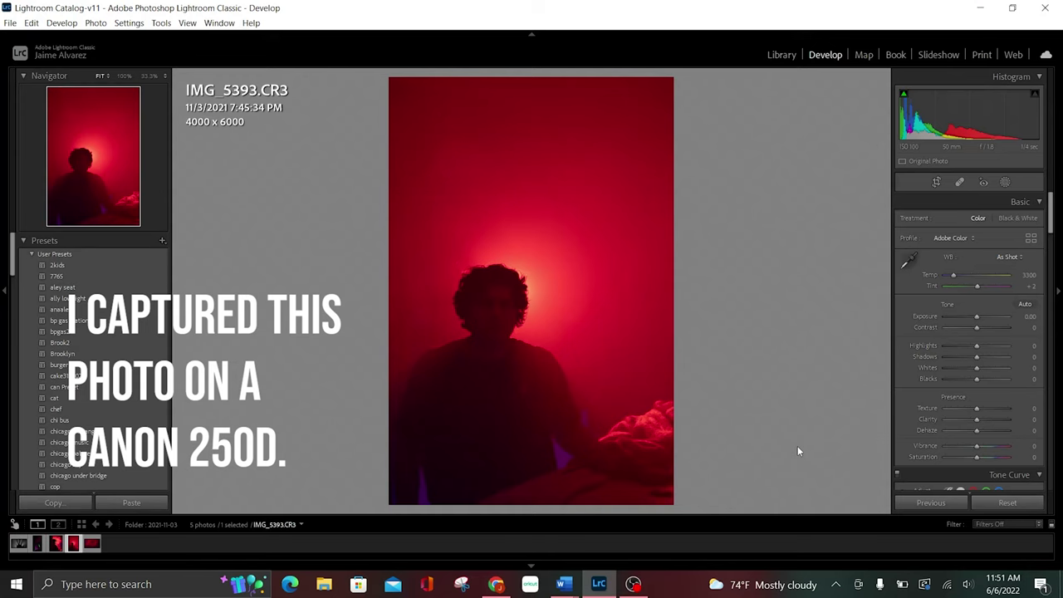
# Step: Crop IMG_5393 tighter around the silhouette to 2880 x 4320, keeping the original aspect ratio
pyautogui.click(937, 182)
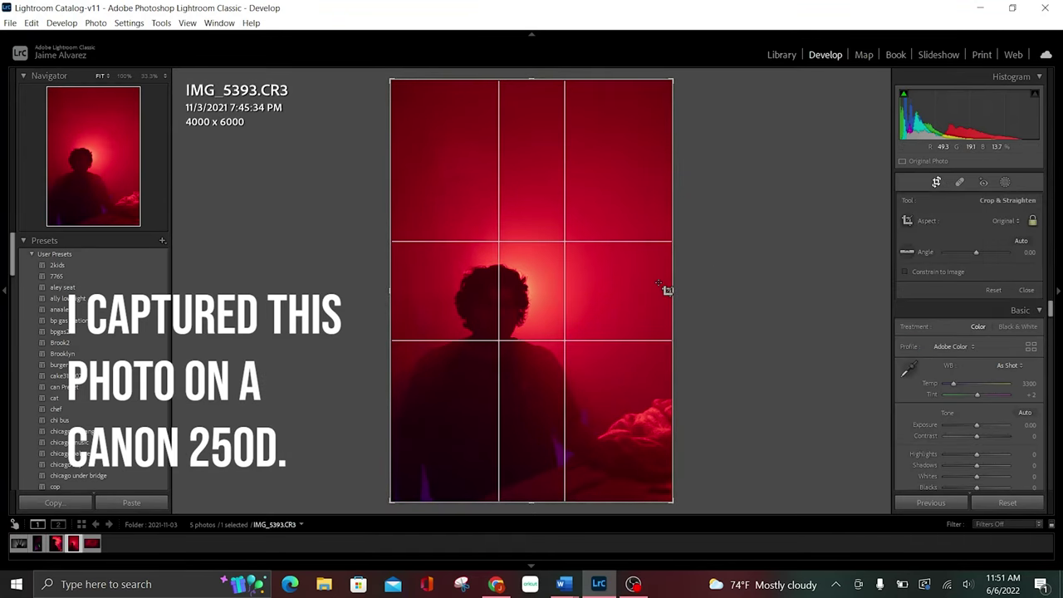
pyautogui.moveTo(664, 288); pyautogui.dragTo(642, 291)
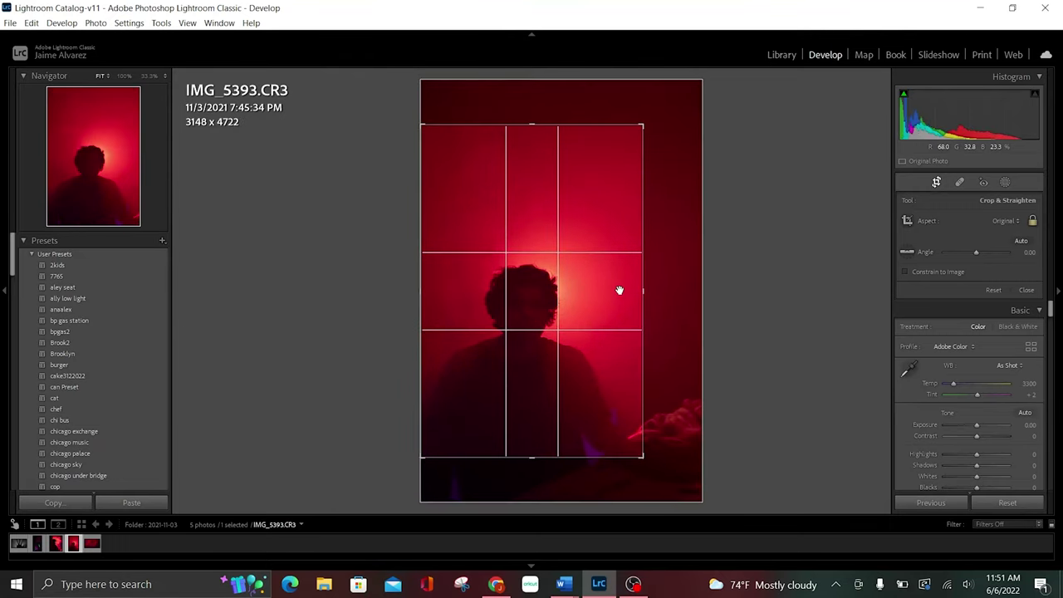
pyautogui.moveTo(619, 299); pyautogui.dragTo(633, 279)
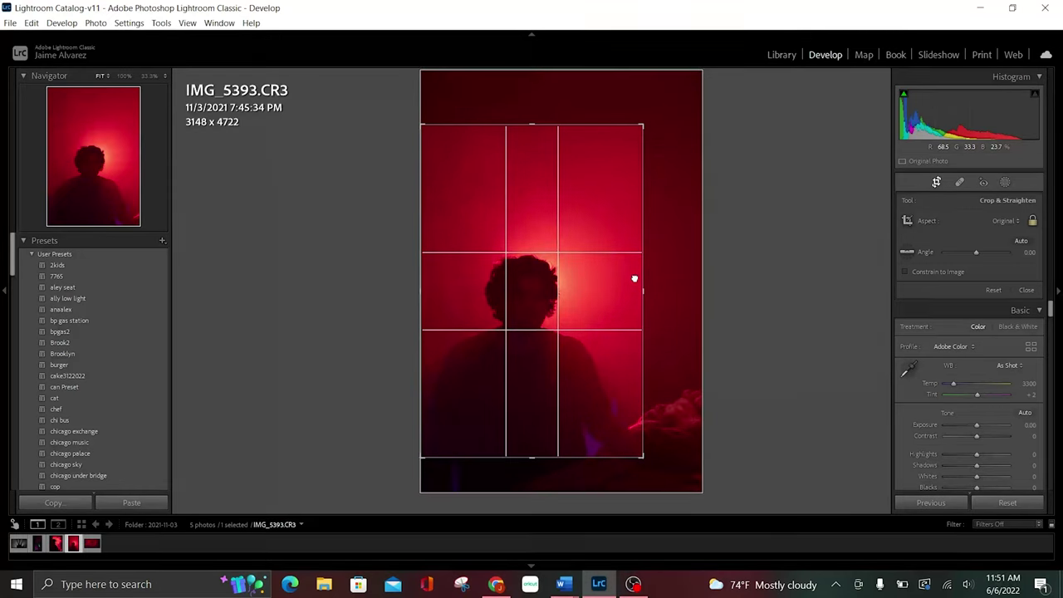
pyautogui.moveTo(633, 279); pyautogui.dragTo(634, 279)
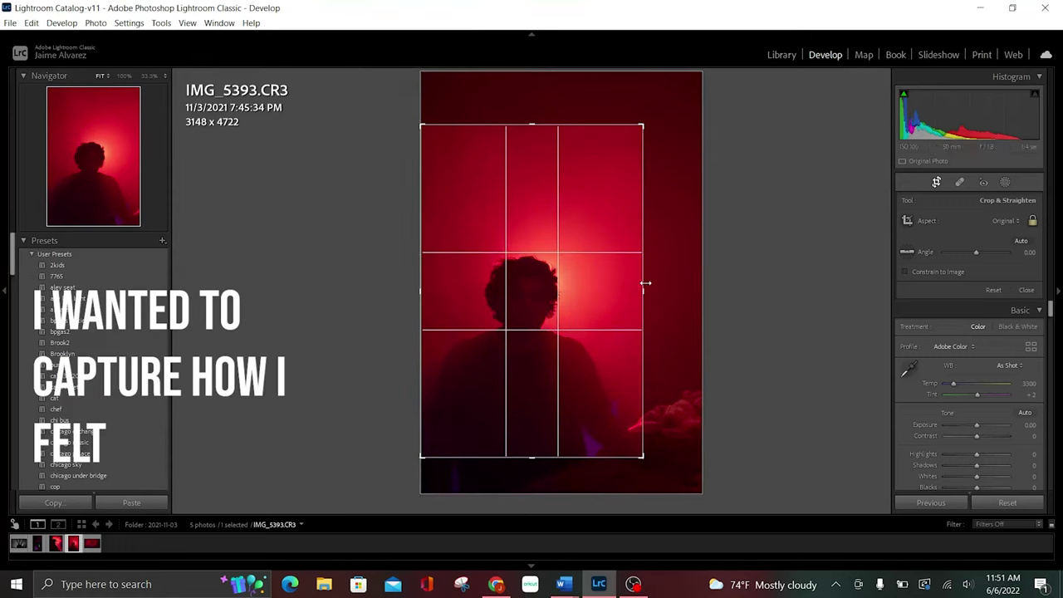
pyautogui.moveTo(646, 453); pyautogui.dragTo(634, 443)
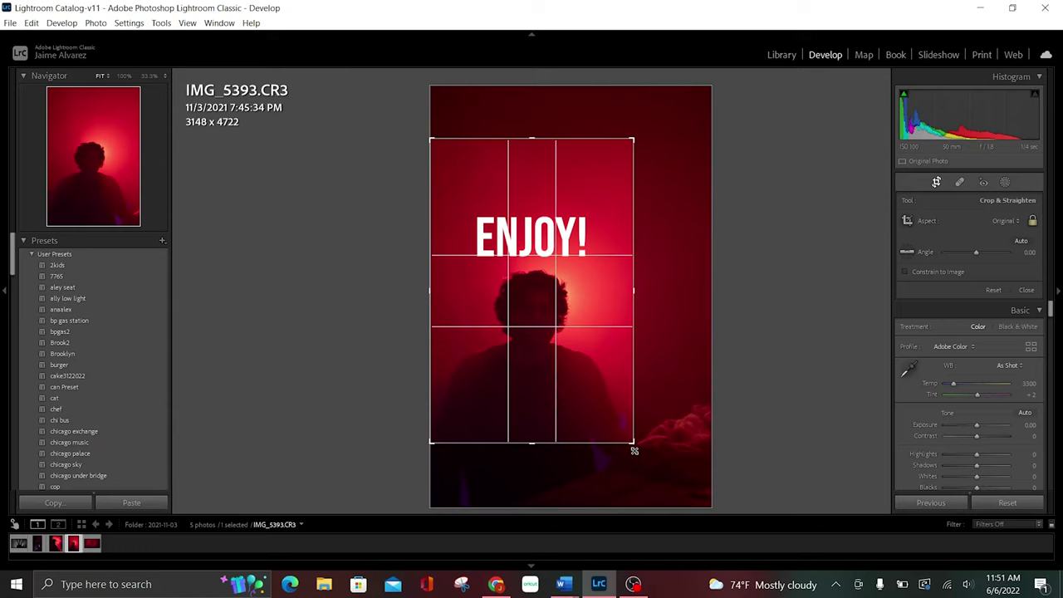
pyautogui.moveTo(579, 365)
pyautogui.mouseDown()
pyautogui.moveTo(587, 331)
pyautogui.moveTo(591, 340)
pyautogui.mouseUp()
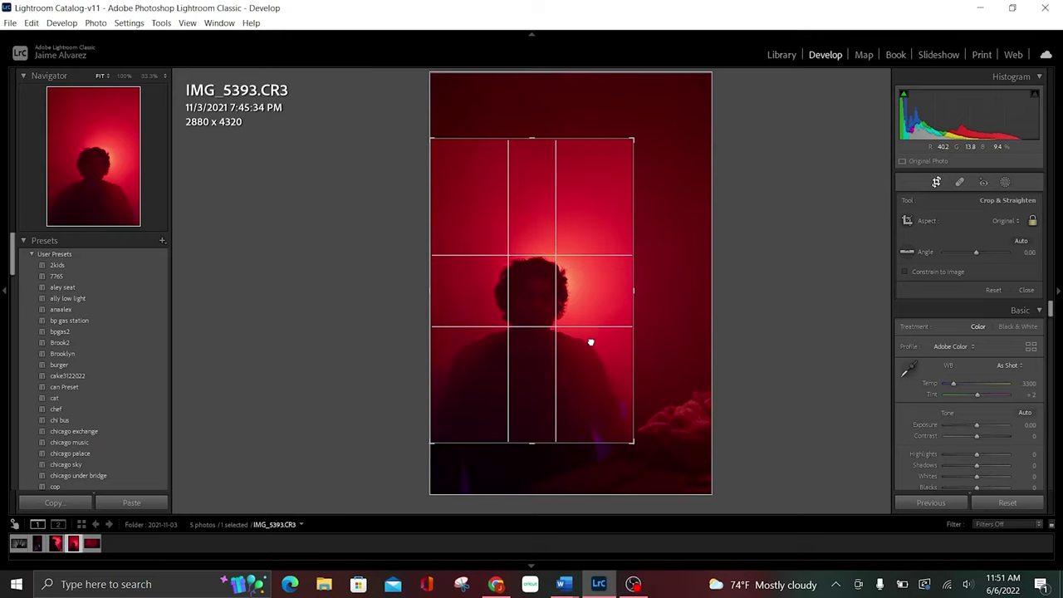
pyautogui.click(533, 447)
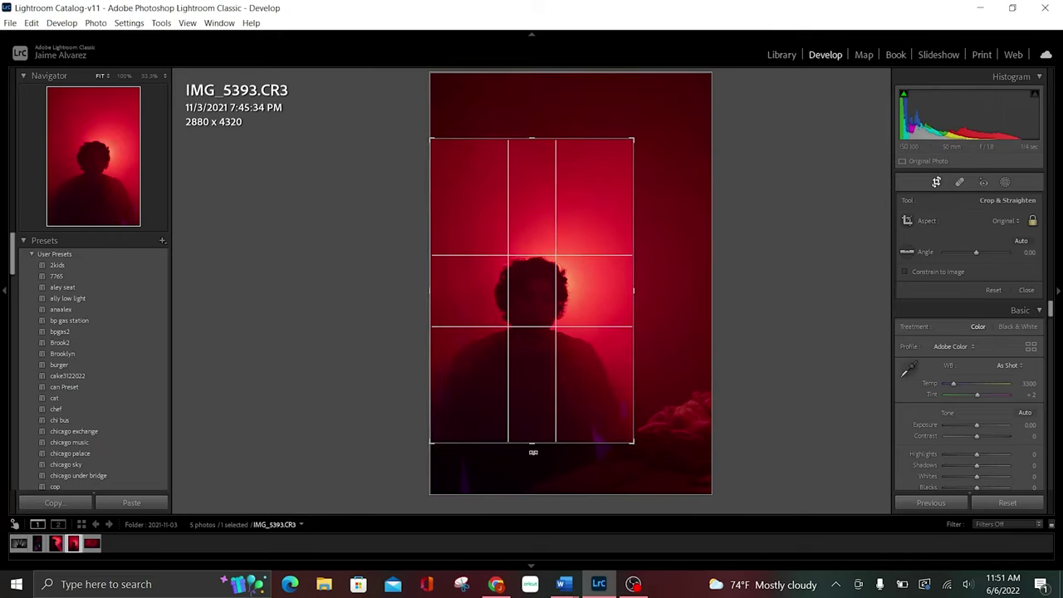
pyautogui.moveTo(576, 310); pyautogui.dragTo(577, 309)
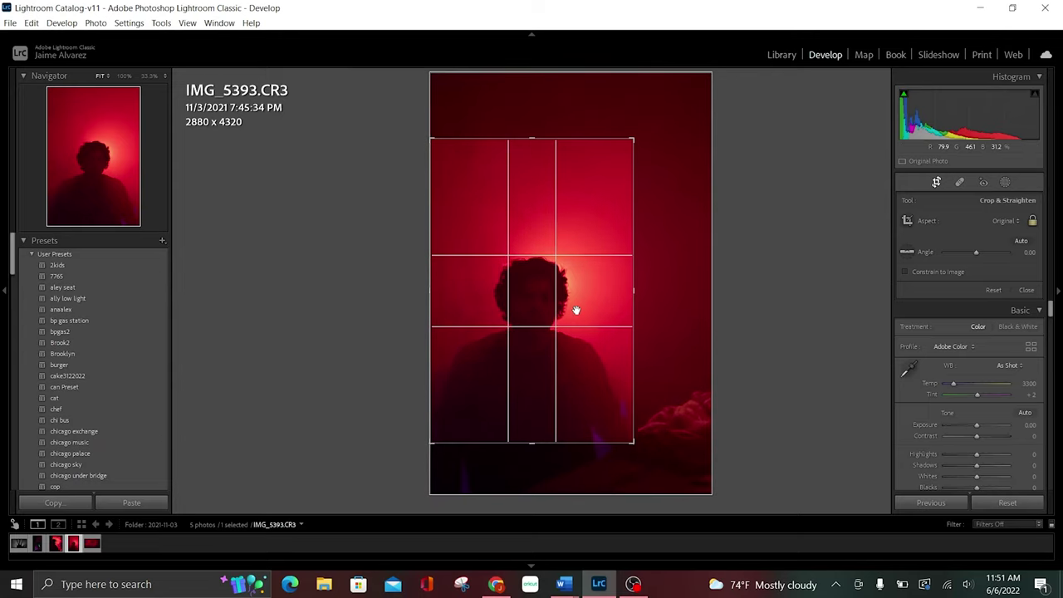
pyautogui.press('Return')
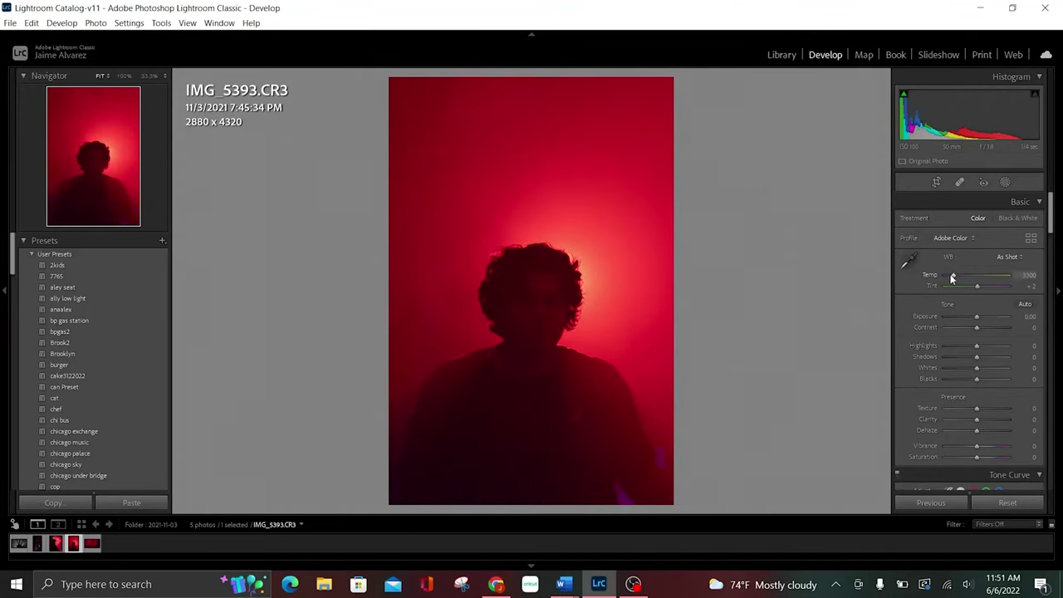
# Step: Set the Basic panel white balance to Temp 4807 and Tint +34
pyautogui.moveTo(956, 279); pyautogui.dragTo(964, 275)
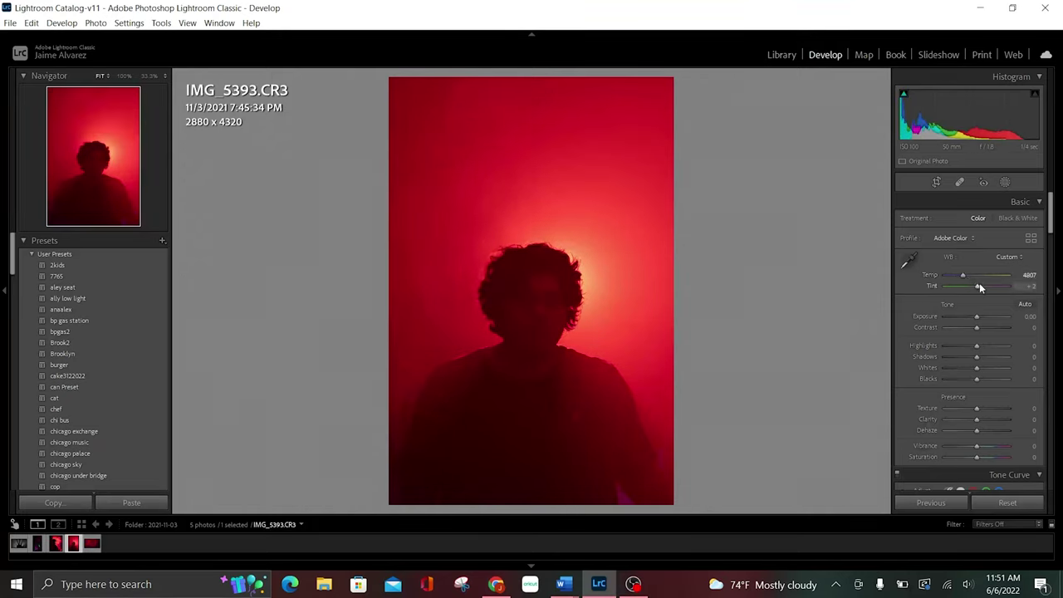
pyautogui.moveTo(980, 282)
pyautogui.mouseDown()
pyautogui.moveTo(995, 283)
pyautogui.moveTo(986, 288)
pyautogui.mouseUp()
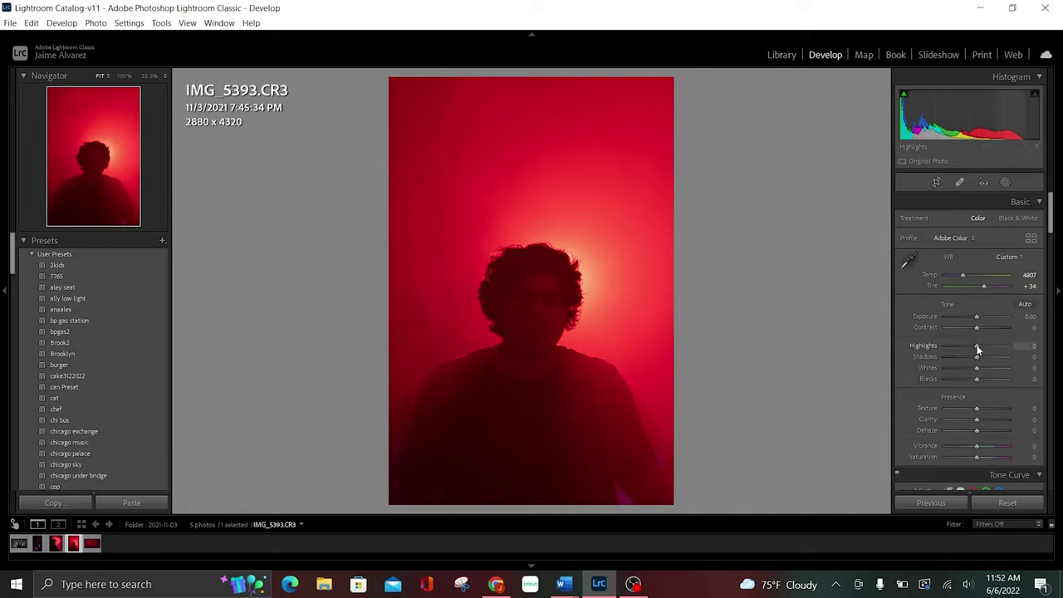
# Step: Set Basic tone sliders: Highlights -25, Shadows -37, Whites -56, Blacks -53
pyautogui.moveTo(978, 347); pyautogui.dragTo(970, 347)
pyautogui.moveTo(977, 358); pyautogui.dragTo(939, 368)
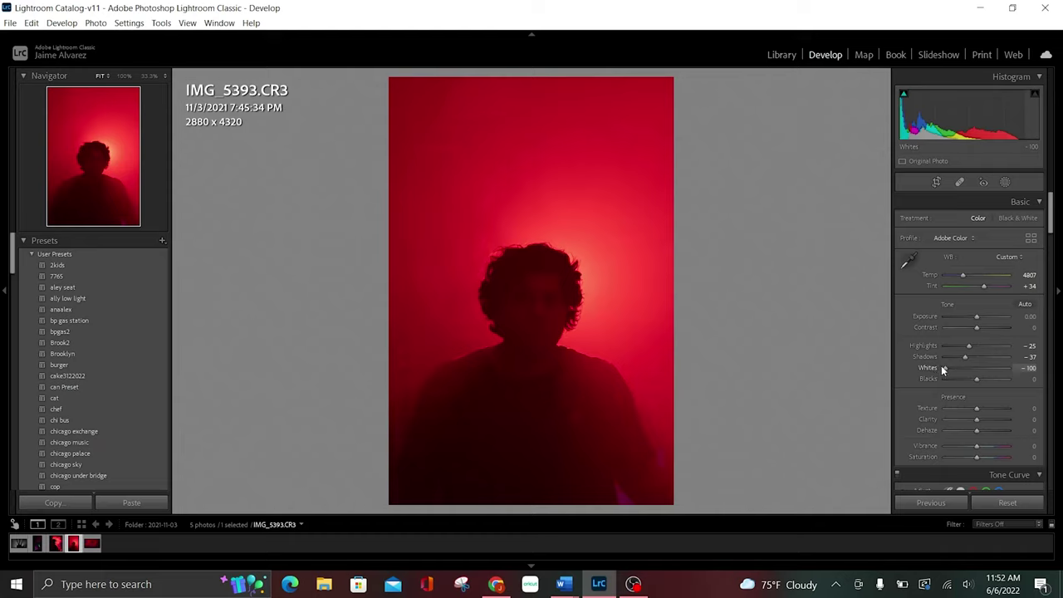
pyautogui.moveTo(942, 370); pyautogui.dragTo(955, 373)
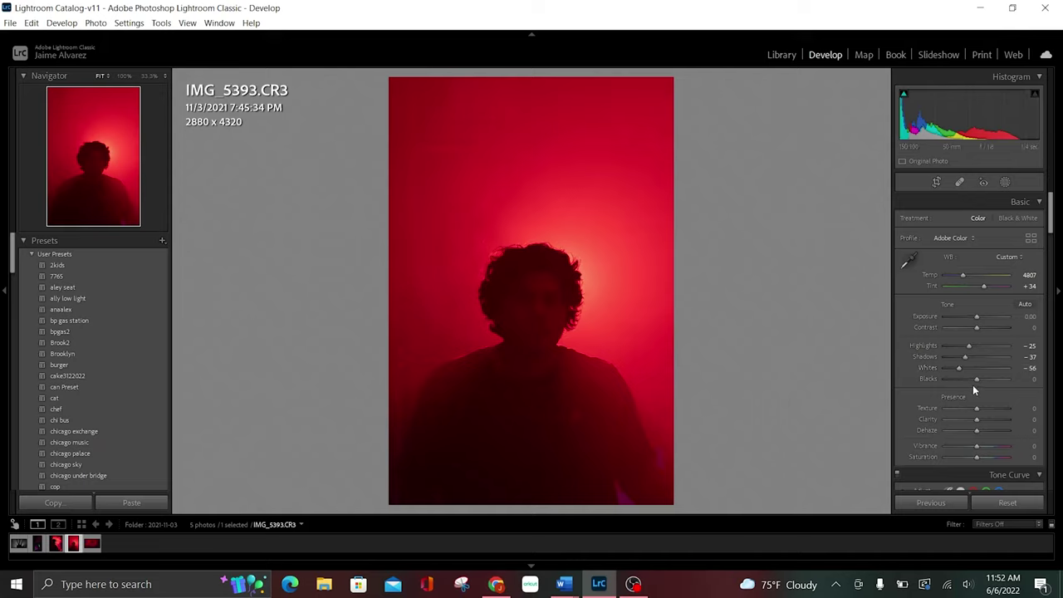
pyautogui.moveTo(976, 377); pyautogui.dragTo(960, 382)
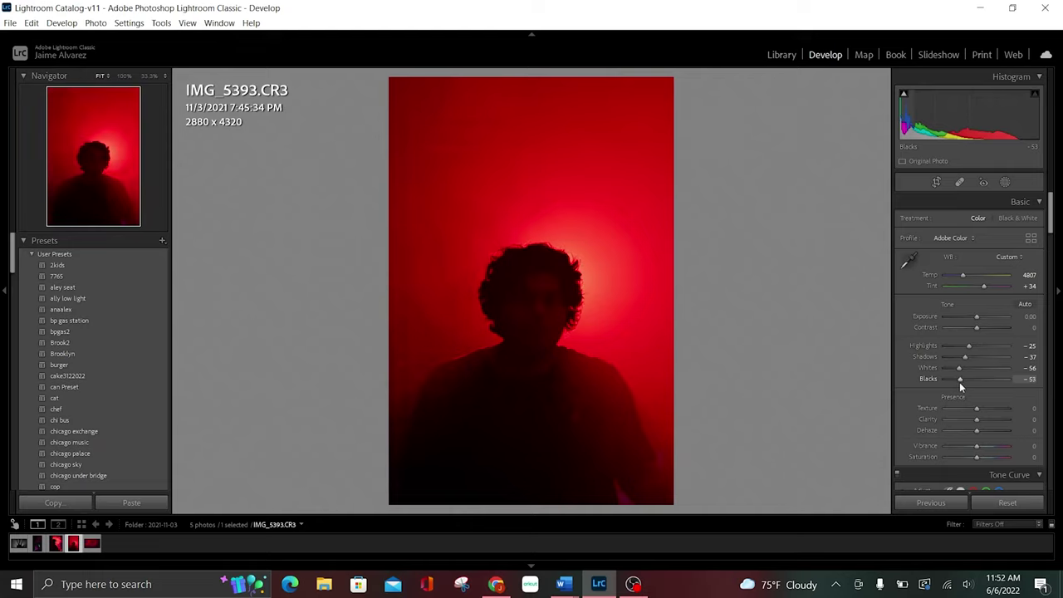
# Step: Add two Tone Curve points, pull both down, and lift the black point to output 26
pyautogui.scroll(-2, 1021, 410)
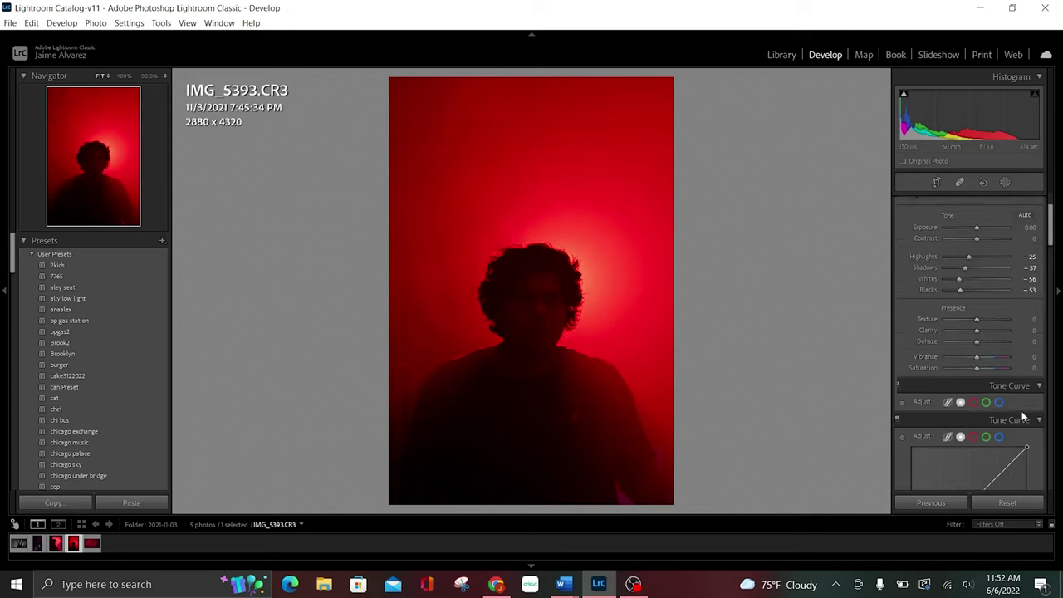
pyautogui.scroll(-2, 1021, 411)
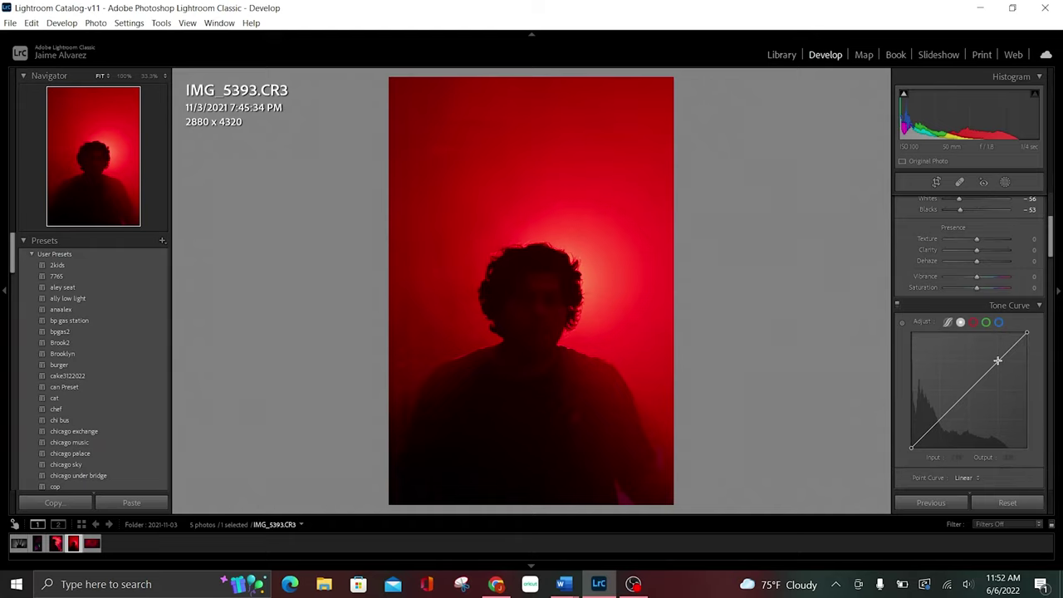
pyautogui.click(998, 361)
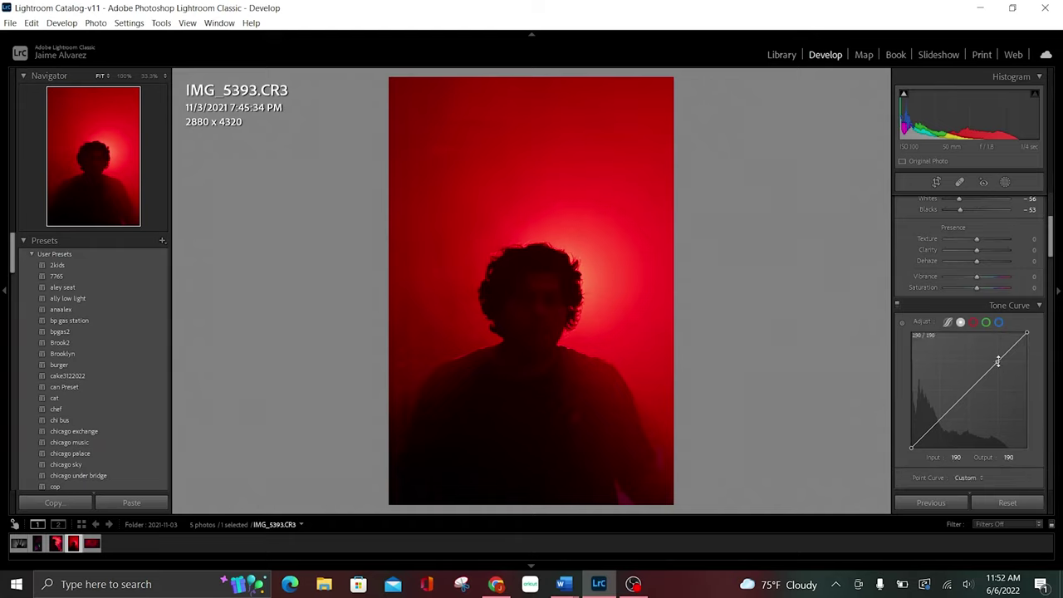
pyautogui.click(939, 422)
pyautogui.moveTo(1001, 367); pyautogui.dragTo(1007, 375)
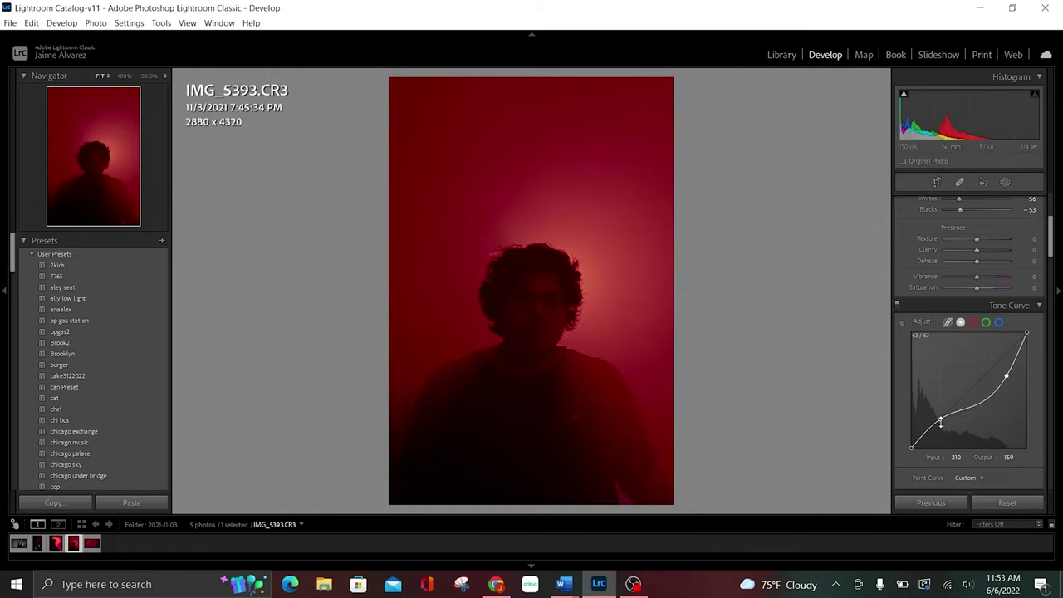
pyautogui.moveTo(939, 422)
pyautogui.mouseDown()
pyautogui.moveTo(949, 438)
pyautogui.moveTo(941, 432)
pyautogui.mouseUp()
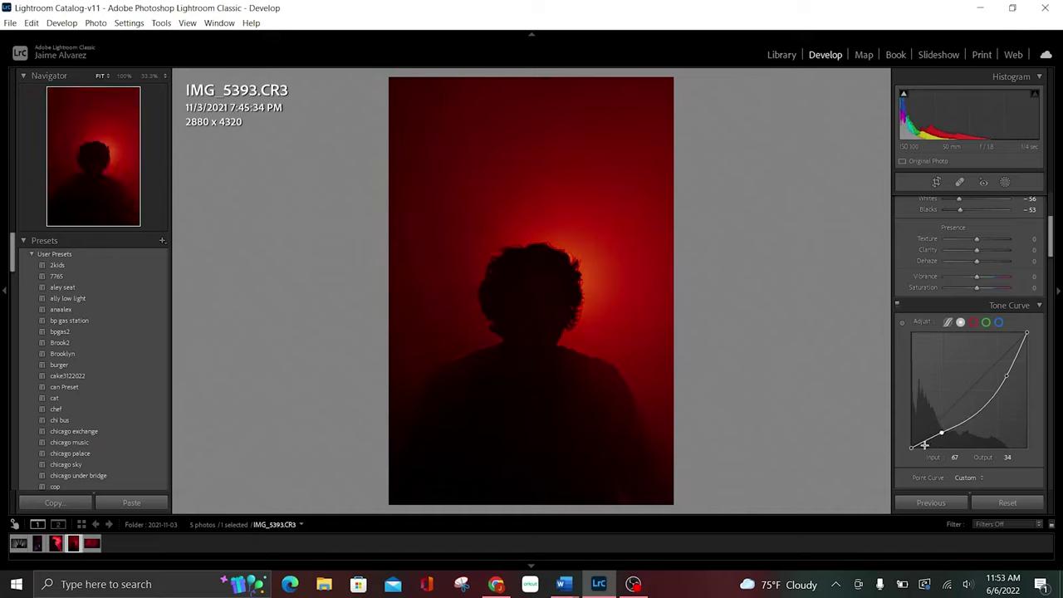
pyautogui.moveTo(911, 447); pyautogui.dragTo(911, 436)
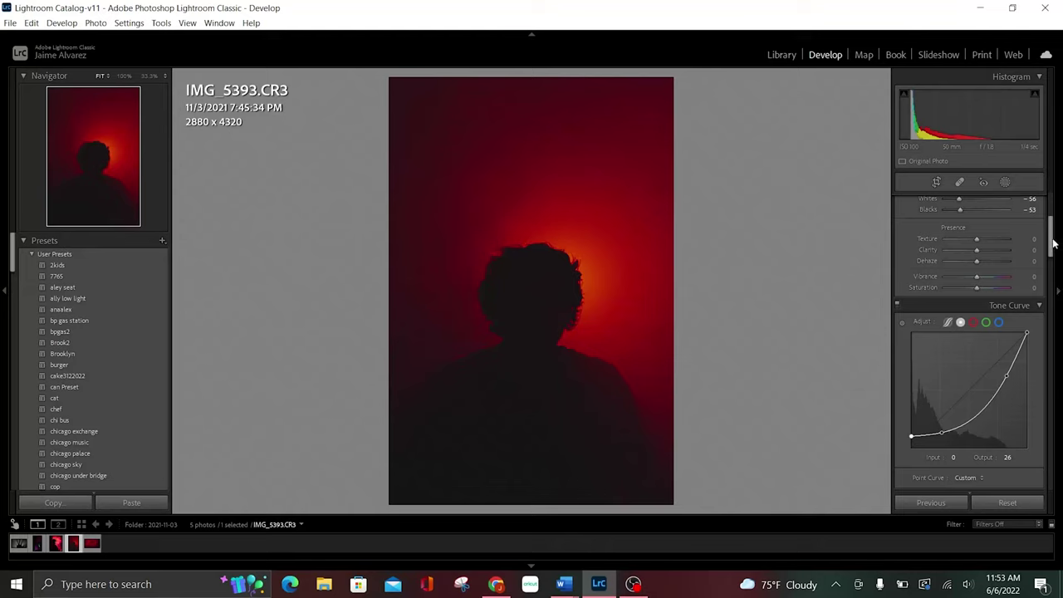
pyautogui.moveTo(1052, 232); pyautogui.dragTo(1052, 468)
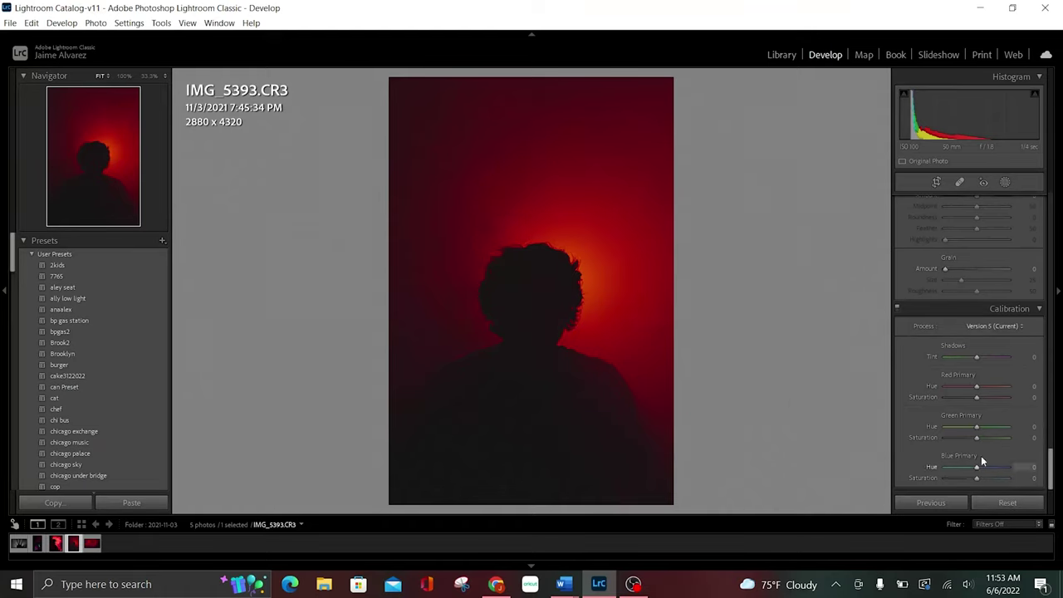
# Step: Set Calibration primaries: Red hue +12, saturation +12; Green +12/−26; Blue −12/−11
pyautogui.moveTo(977, 466)
pyautogui.mouseDown()
pyautogui.moveTo(802, 482)
pyautogui.moveTo(972, 479)
pyautogui.mouseUp()
pyautogui.moveTo(977, 427); pyautogui.dragTo(994, 456)
pyautogui.moveTo(976, 436)
pyautogui.mouseDown()
pyautogui.moveTo(1061, 441)
pyautogui.moveTo(917, 440)
pyautogui.moveTo(967, 443)
pyautogui.mouseUp()
pyautogui.moveTo(979, 387)
pyautogui.mouseDown()
pyautogui.moveTo(928, 408)
pyautogui.moveTo(977, 407)
pyautogui.mouseUp()
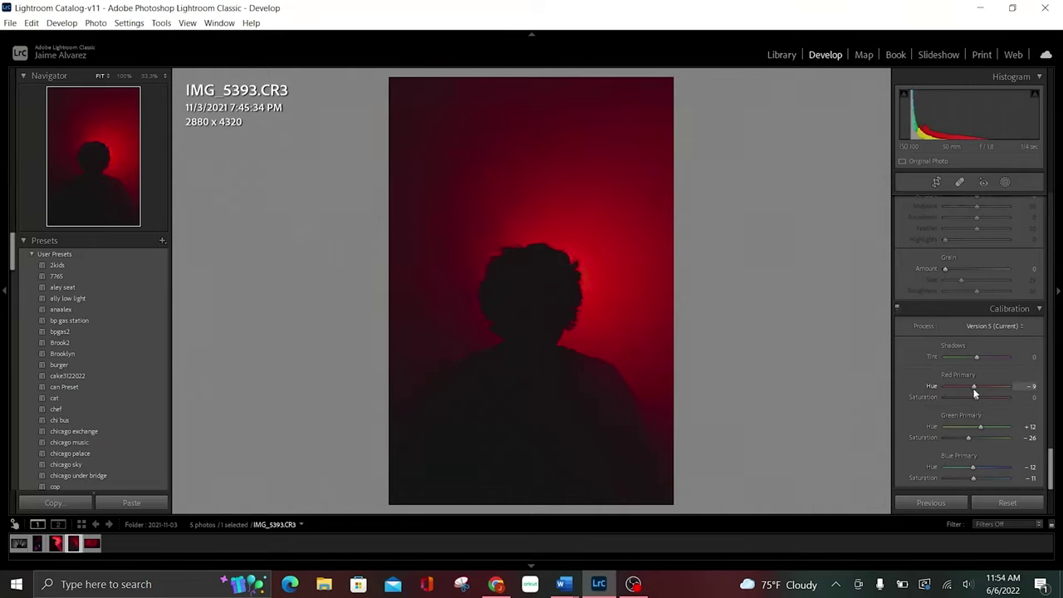
pyautogui.moveTo(974, 389)
pyautogui.mouseDown()
pyautogui.moveTo(991, 400)
pyautogui.moveTo(981, 392)
pyautogui.mouseUp()
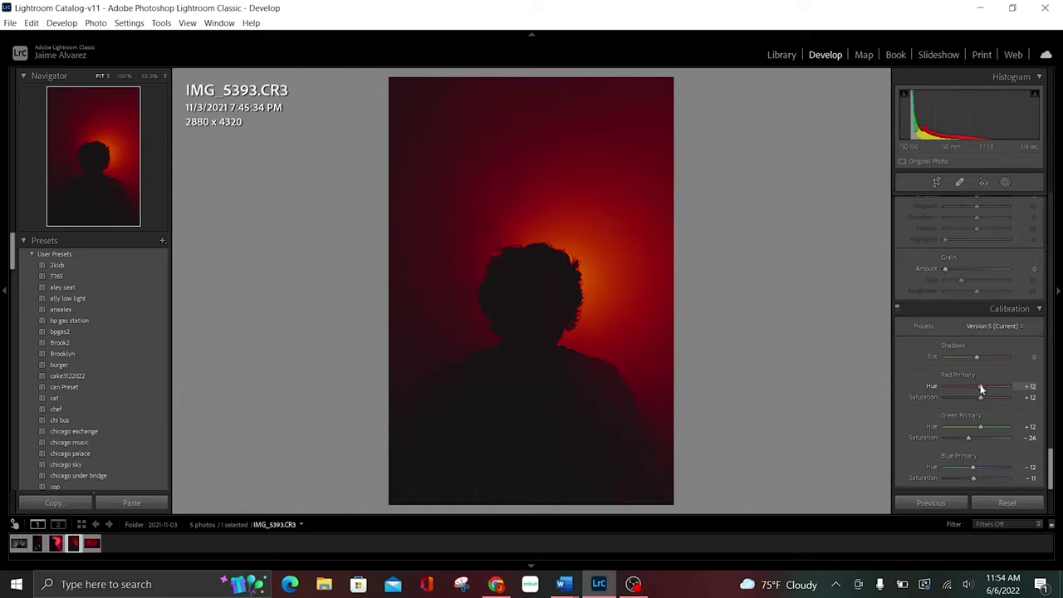
# Step: Apply a −12 post-crop vignette to darken the photo's edges
pyautogui.scroll(3, 974, 379)
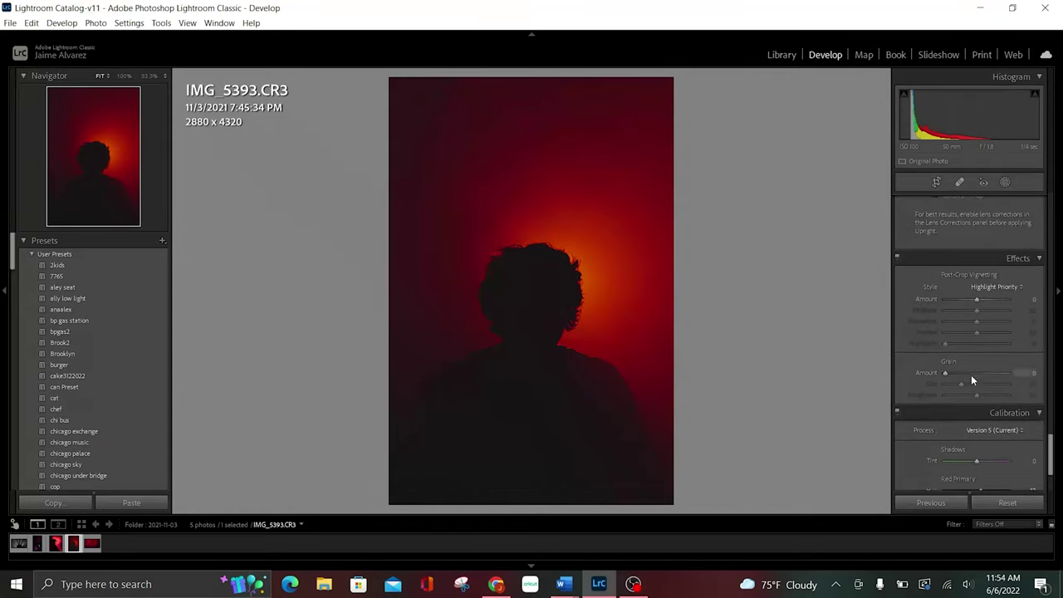
pyautogui.scroll(1, 973, 379)
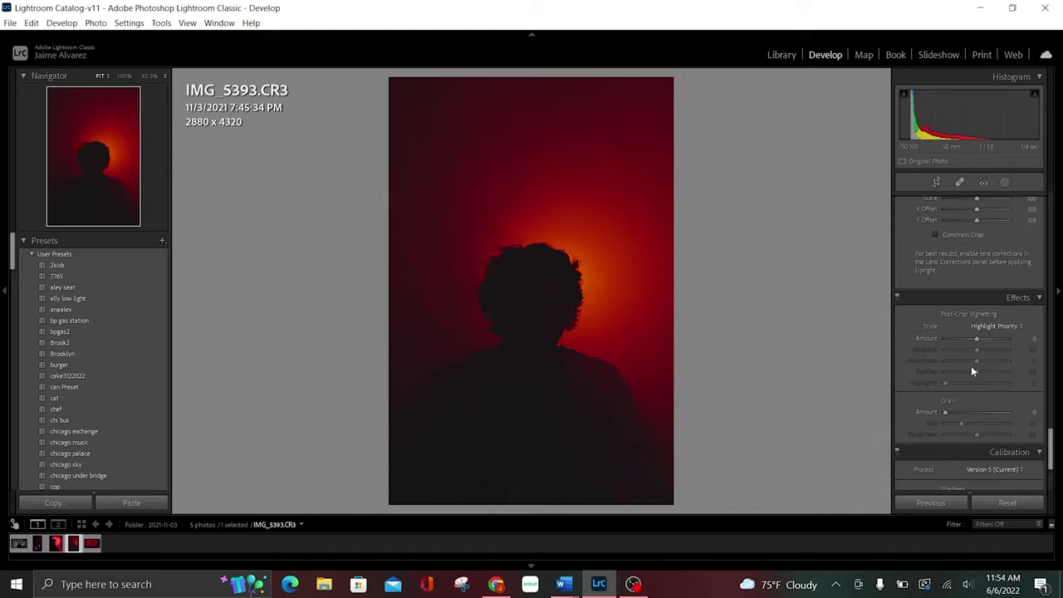
pyautogui.moveTo(977, 340); pyautogui.dragTo(974, 340)
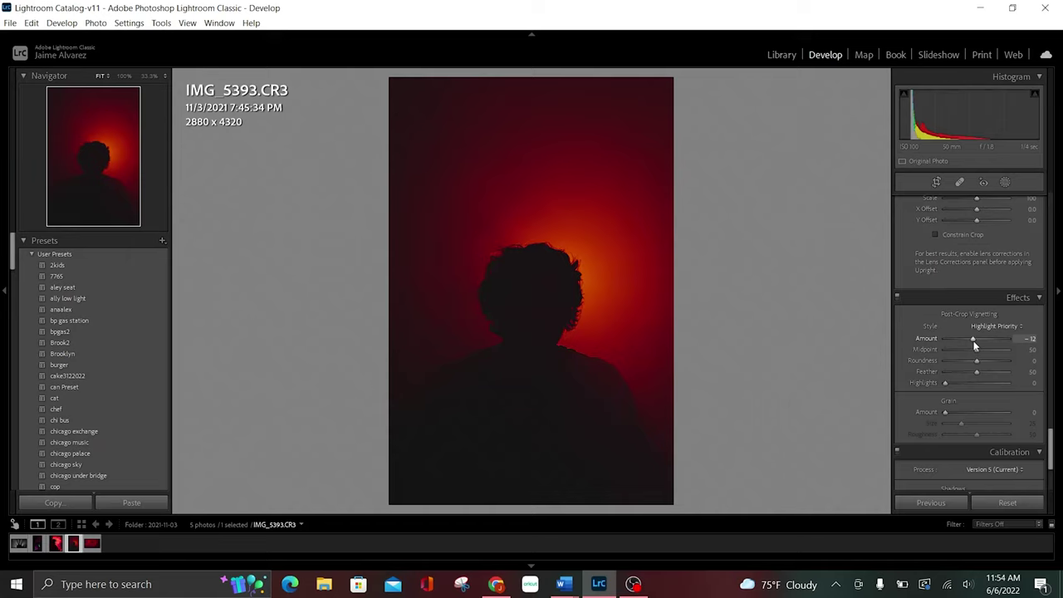
# Step: Lower the Detail panel's sharpening Amount from 40 to 0
pyautogui.scroll(1, 984, 321)
pyautogui.scroll(5, 985, 320)
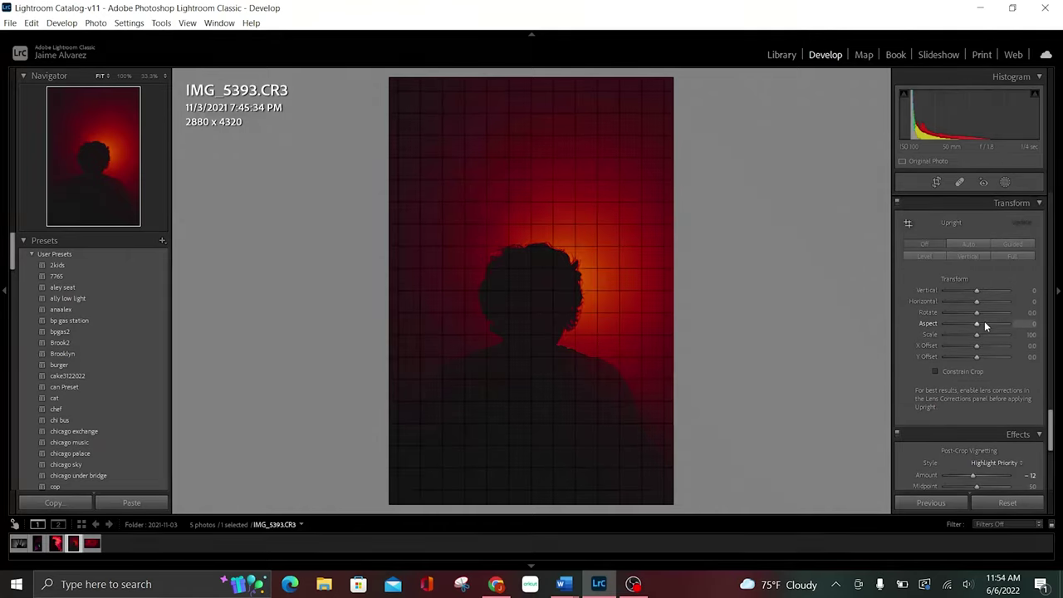
pyautogui.scroll(2, 984, 321)
pyautogui.scroll(2, 985, 320)
pyautogui.scroll(2, 984, 320)
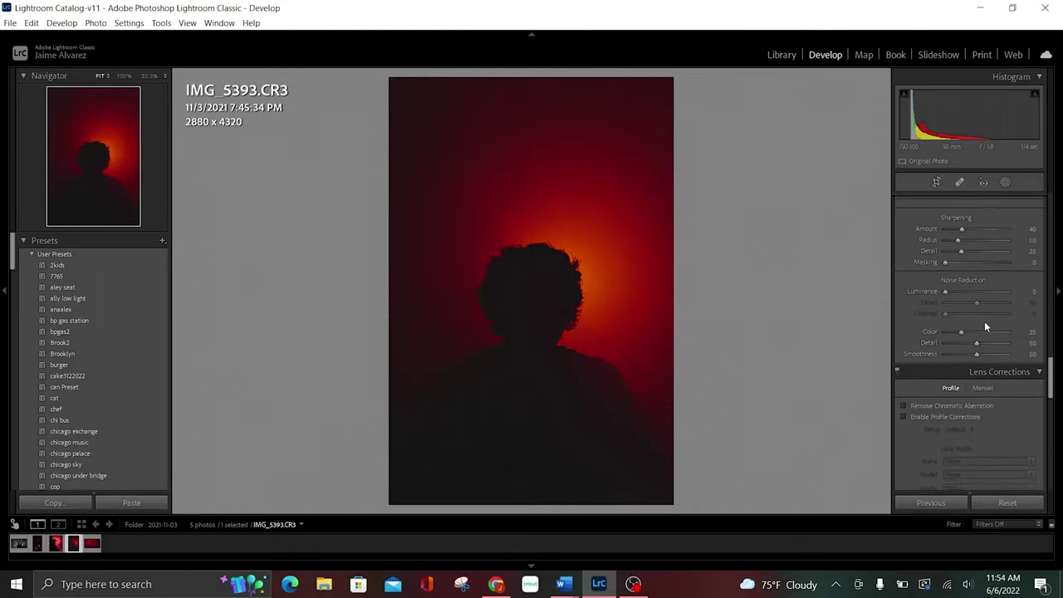
pyautogui.scroll(1, 984, 327)
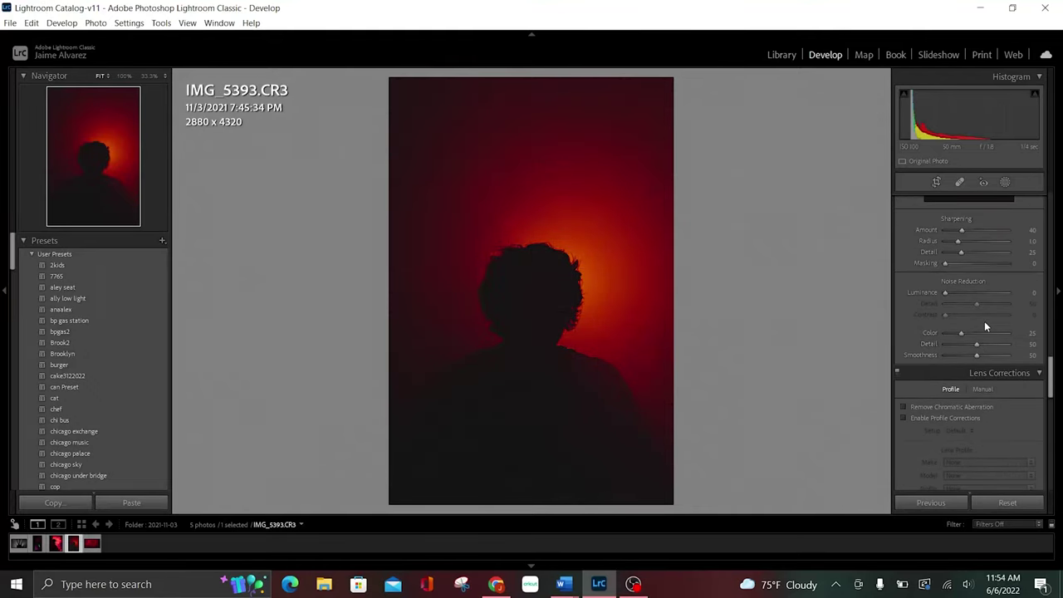
pyautogui.moveTo(963, 232); pyautogui.dragTo(831, 239)
pyautogui.scroll(3, 996, 274)
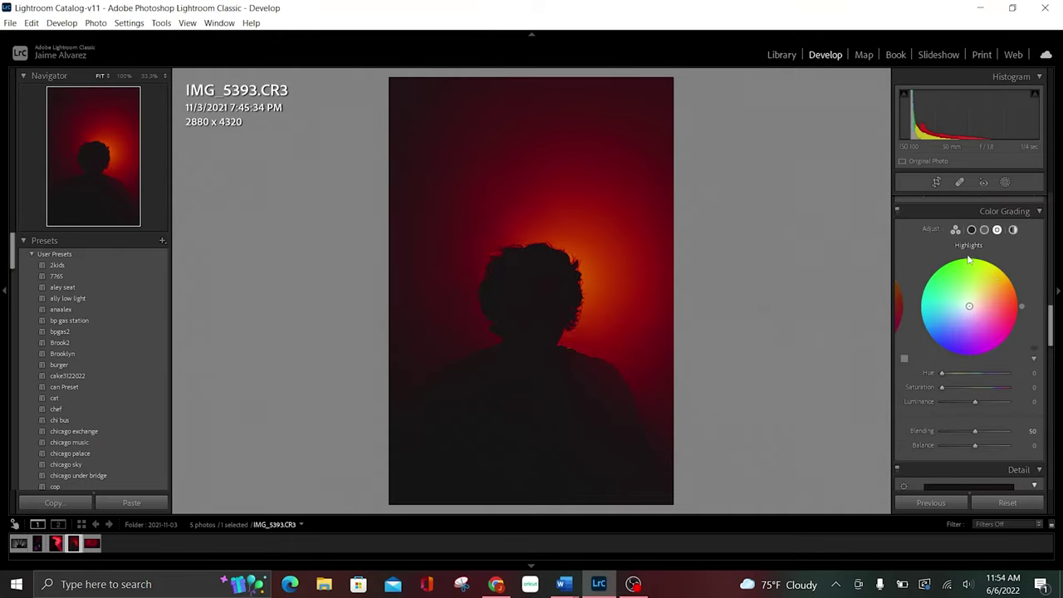
# Step: Give the Color Grading Shadows wheel a teal tint at Hue 171, Saturation 18
pyautogui.click(971, 229)
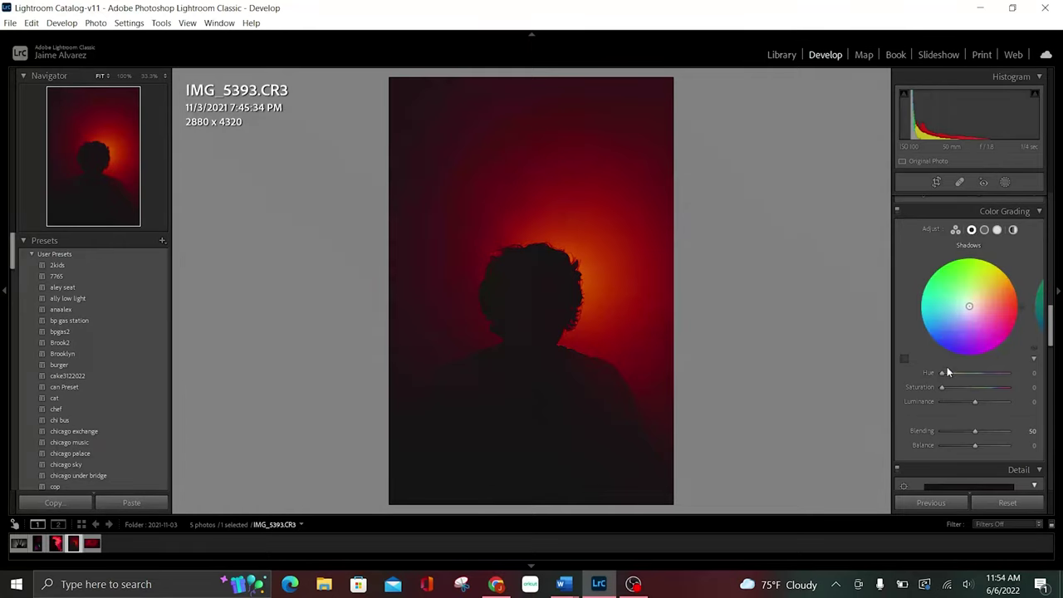
pyautogui.moveTo(942, 387); pyautogui.dragTo(1008, 387)
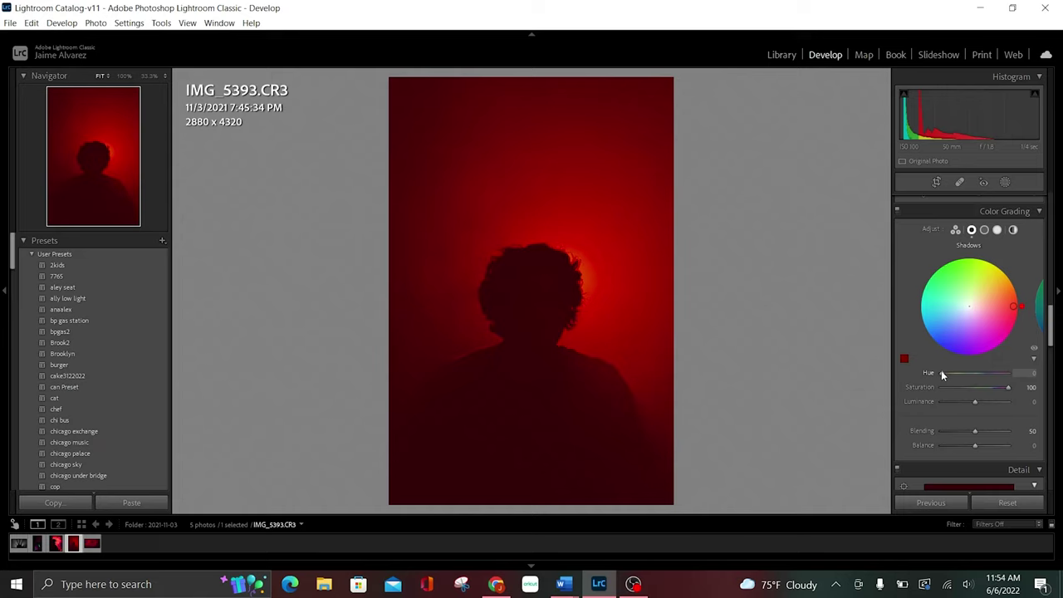
pyautogui.moveTo(941, 372)
pyautogui.mouseDown()
pyautogui.moveTo(1009, 375)
pyautogui.moveTo(975, 384)
pyautogui.mouseUp()
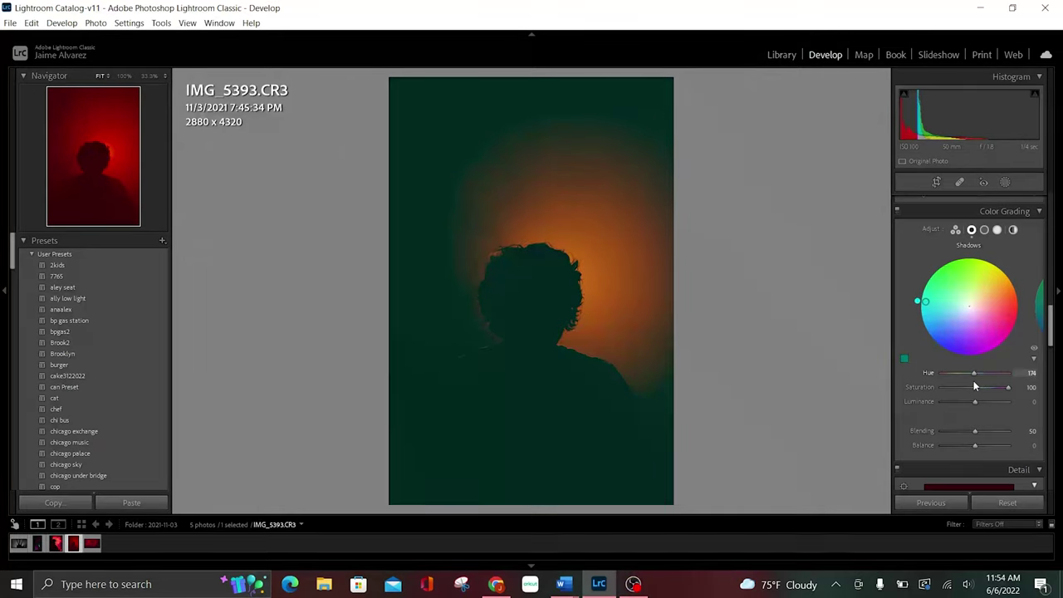
pyautogui.moveTo(975, 386)
pyautogui.mouseDown()
pyautogui.moveTo(969, 403)
pyautogui.moveTo(953, 403)
pyautogui.mouseUp()
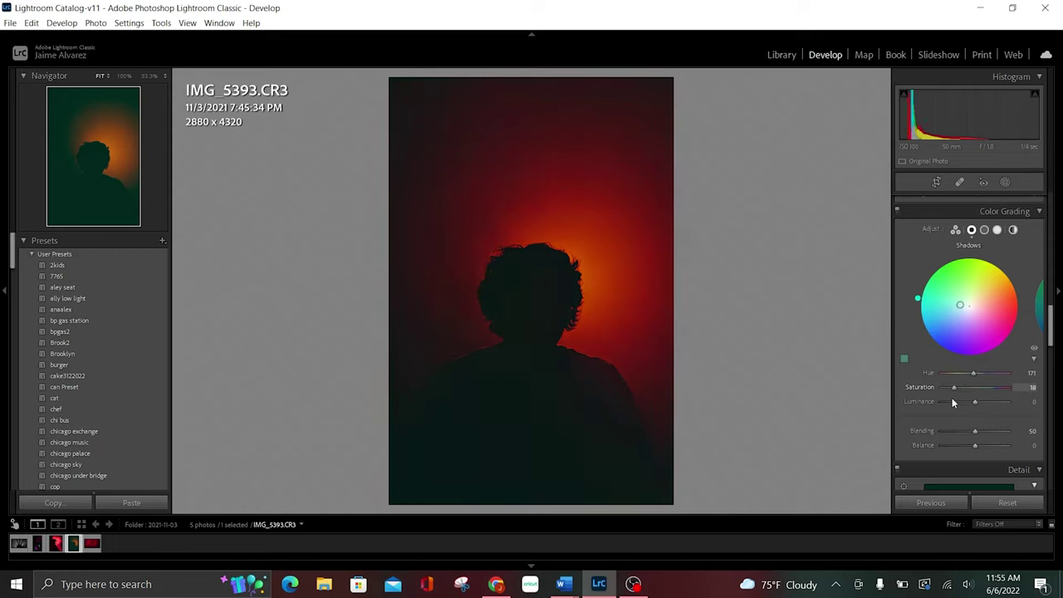
pyautogui.click(984, 230)
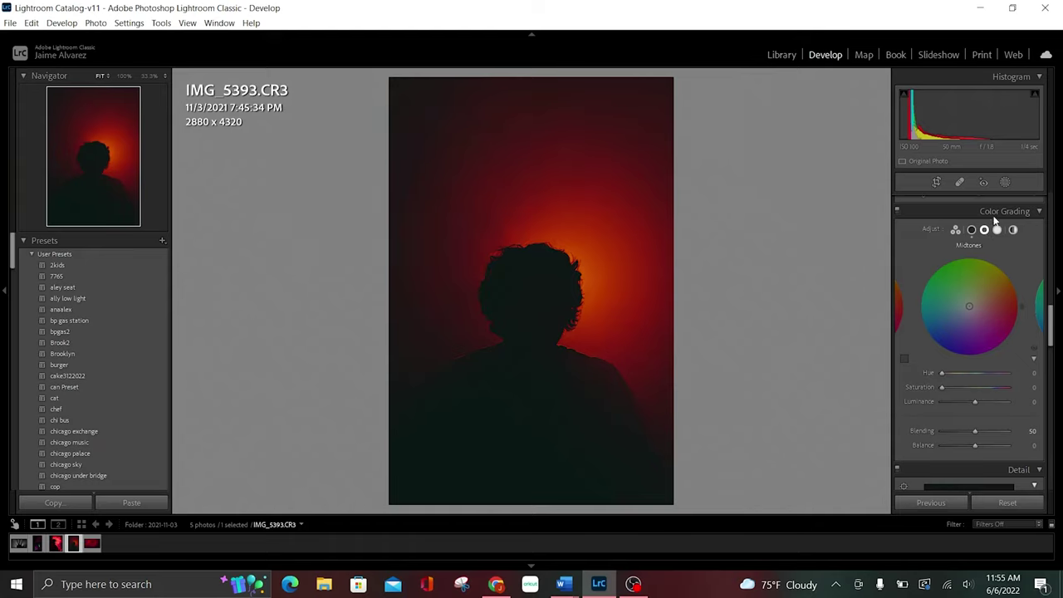
# Step: Set the Color Grading Midtones tint to Hue 123, Saturation 11
pyautogui.moveTo(946, 386); pyautogui.dragTo(1008, 388)
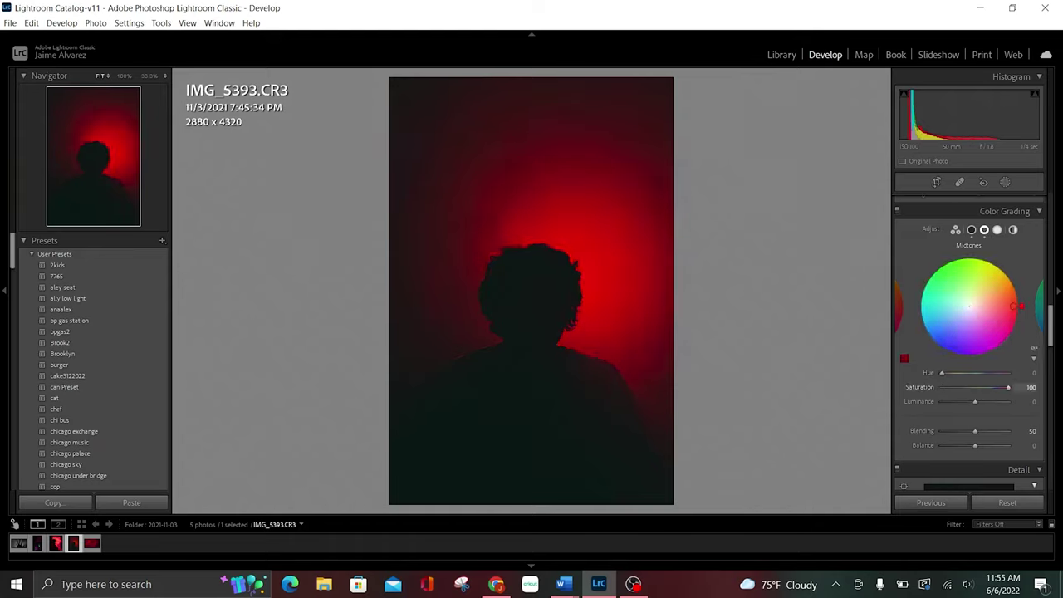
pyautogui.moveTo(944, 375)
pyautogui.mouseDown()
pyautogui.moveTo(985, 392)
pyautogui.moveTo(1009, 387)
pyautogui.moveTo(962, 411)
pyautogui.moveTo(967, 397)
pyautogui.moveTo(950, 392)
pyautogui.mouseUp()
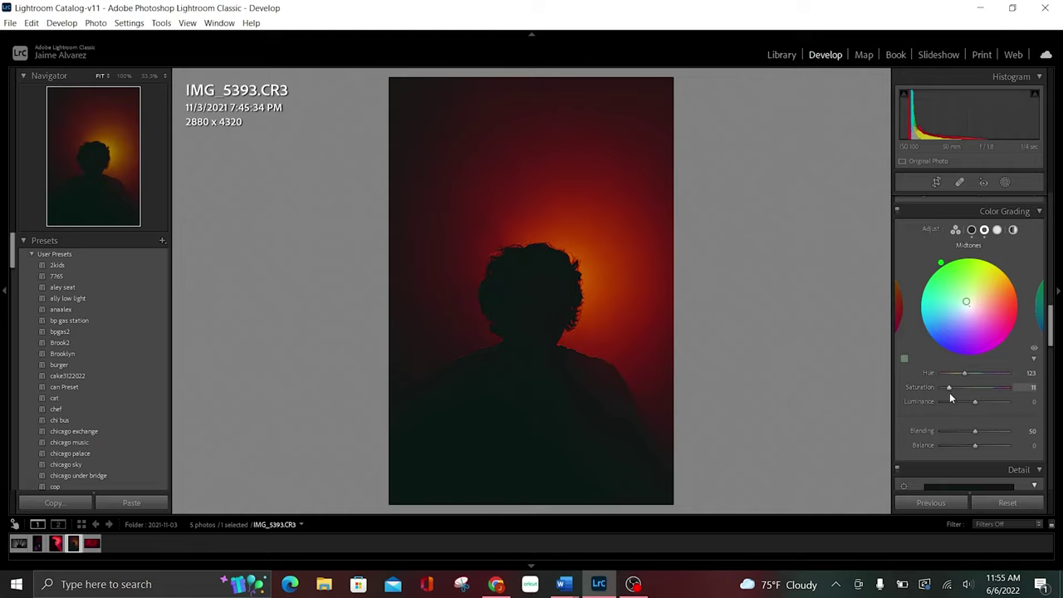
# Step: Set the Color Grading Highlights wheel to Hue 138, Saturation 10
pyautogui.click(998, 231)
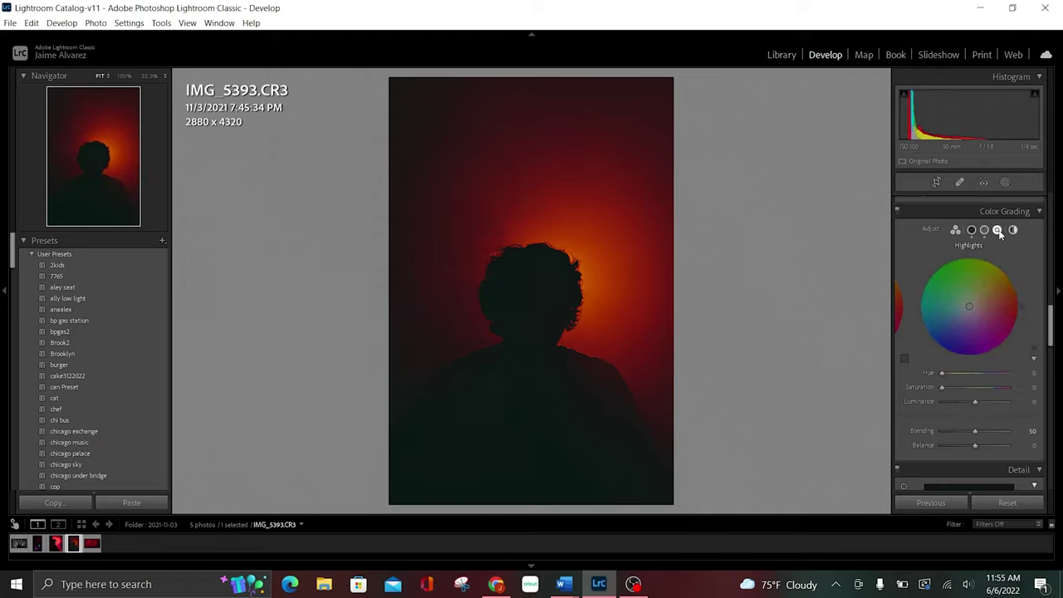
pyautogui.moveTo(942, 387); pyautogui.dragTo(1008, 387)
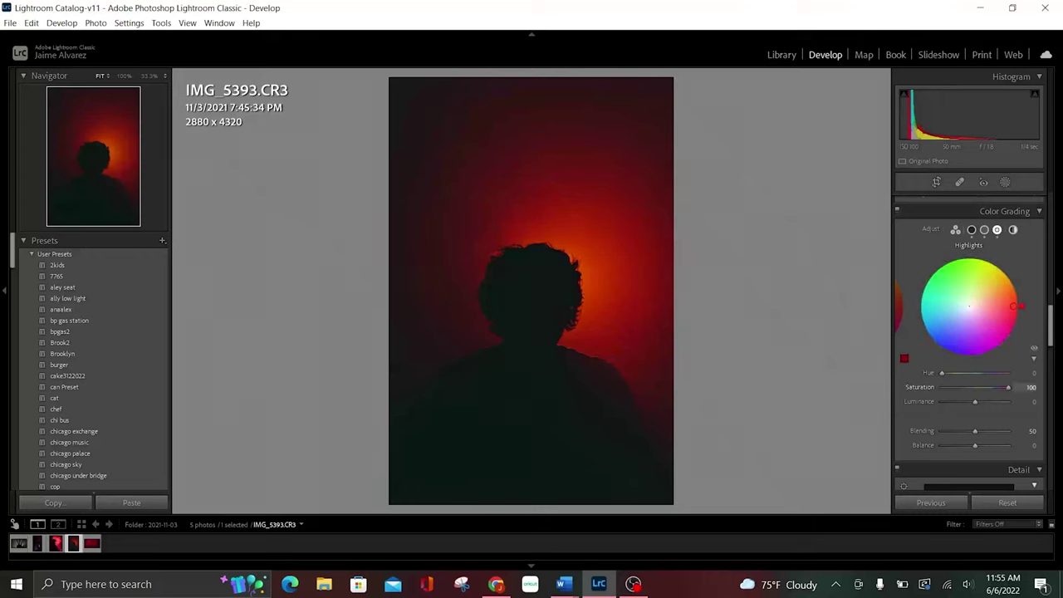
pyautogui.moveTo(942, 373)
pyautogui.mouseDown()
pyautogui.moveTo(1010, 384)
pyautogui.moveTo(977, 404)
pyautogui.moveTo(1003, 389)
pyautogui.moveTo(949, 402)
pyautogui.mouseUp()
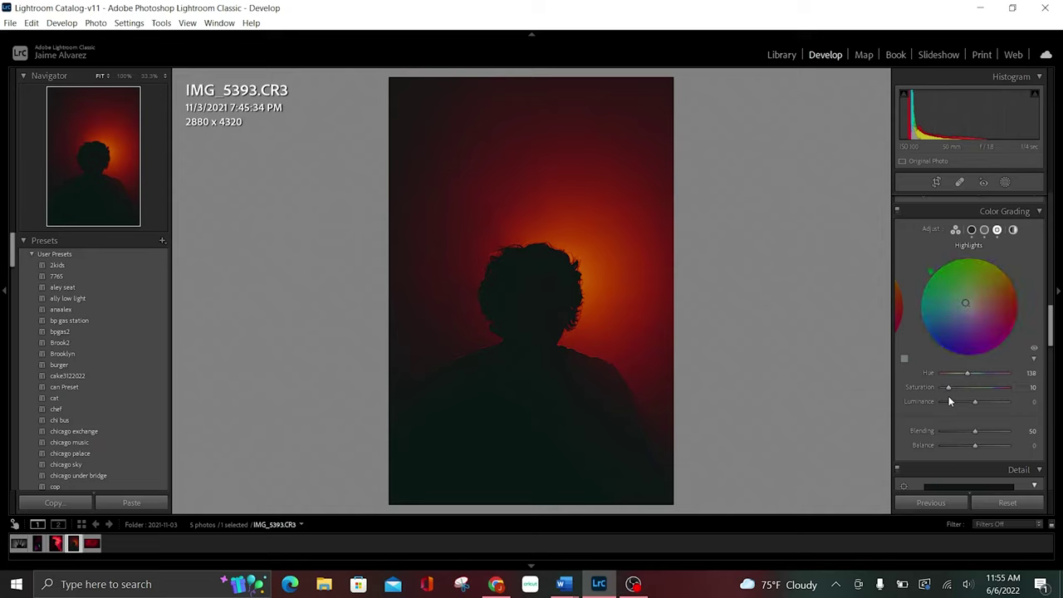
# Step: Shift the Yellow hue to +25, leaving the Red and Orange hues at 0
pyautogui.scroll(5, 962, 373)
pyautogui.scroll(2, 962, 373)
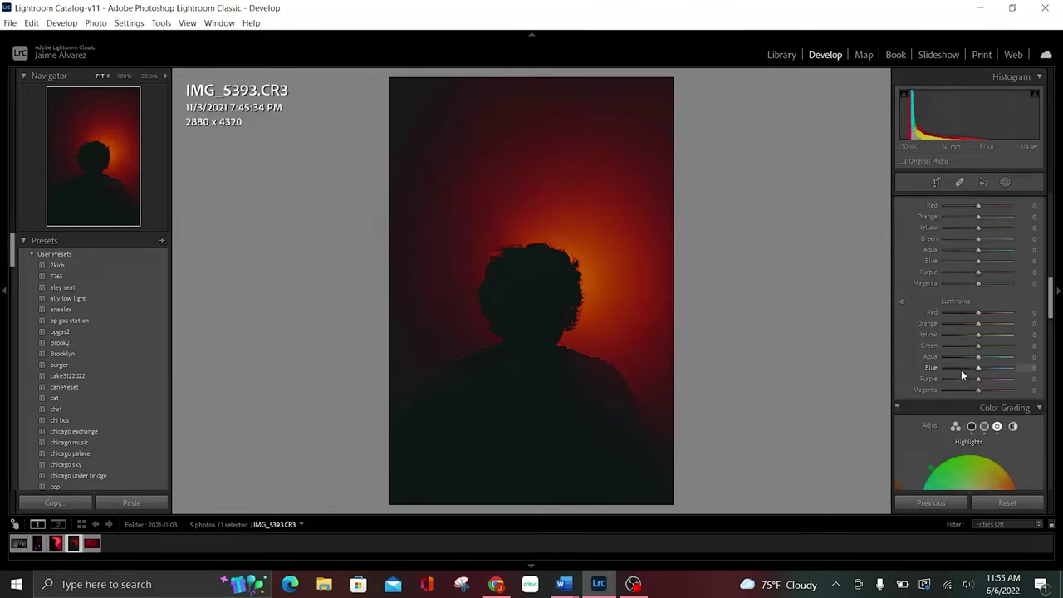
pyautogui.scroll(1, 962, 372)
pyautogui.scroll(2, 962, 369)
pyautogui.scroll(1, 961, 369)
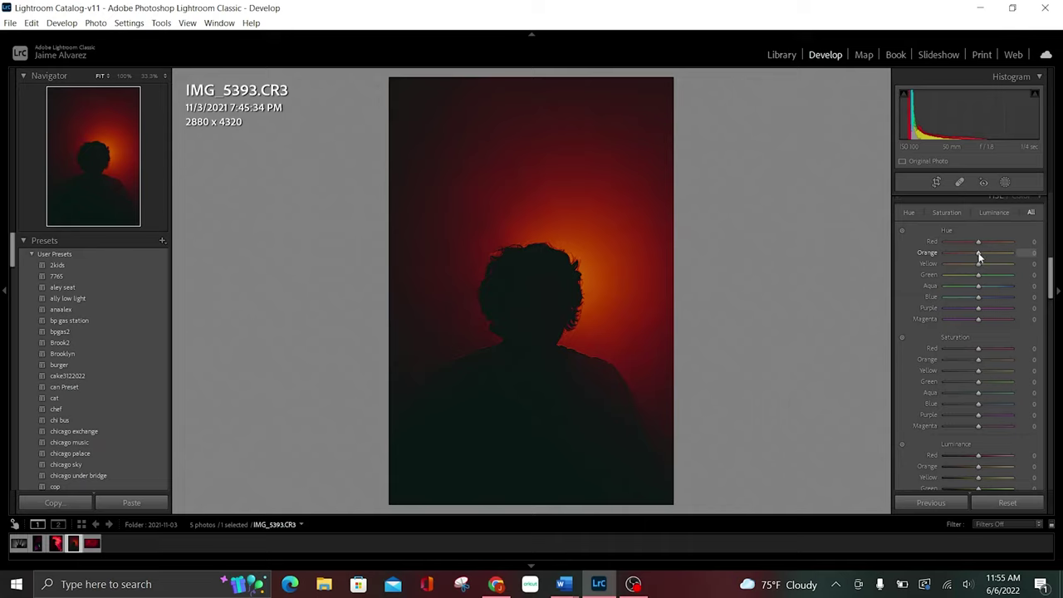
pyautogui.moveTo(979, 266); pyautogui.dragTo(985, 275)
pyautogui.moveTo(980, 242); pyautogui.dragTo(977, 241)
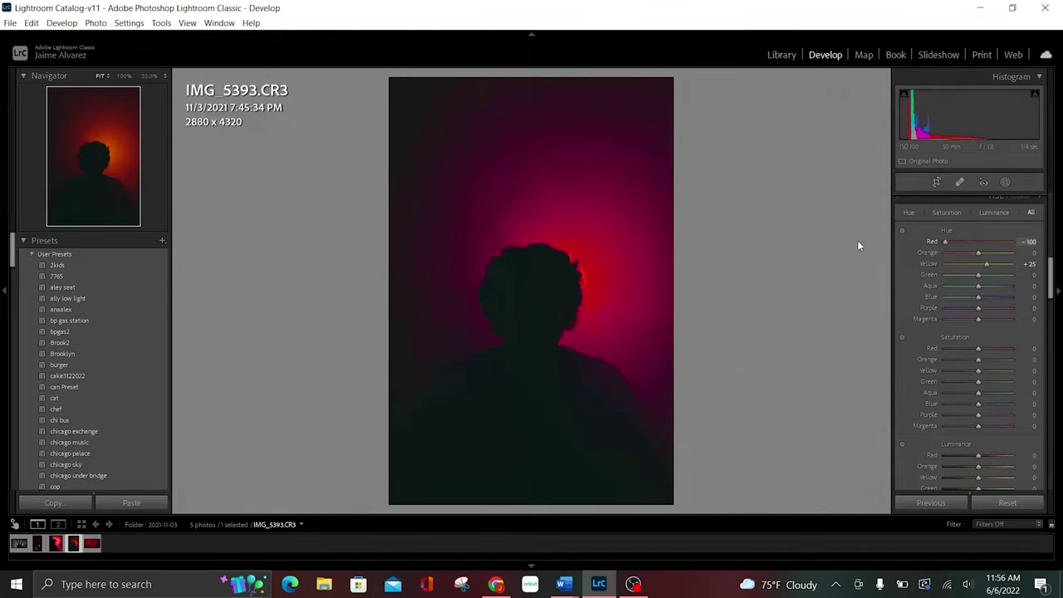
pyautogui.doubleClick(979, 240)
pyautogui.moveTo(981, 253); pyautogui.dragTo(955, 266)
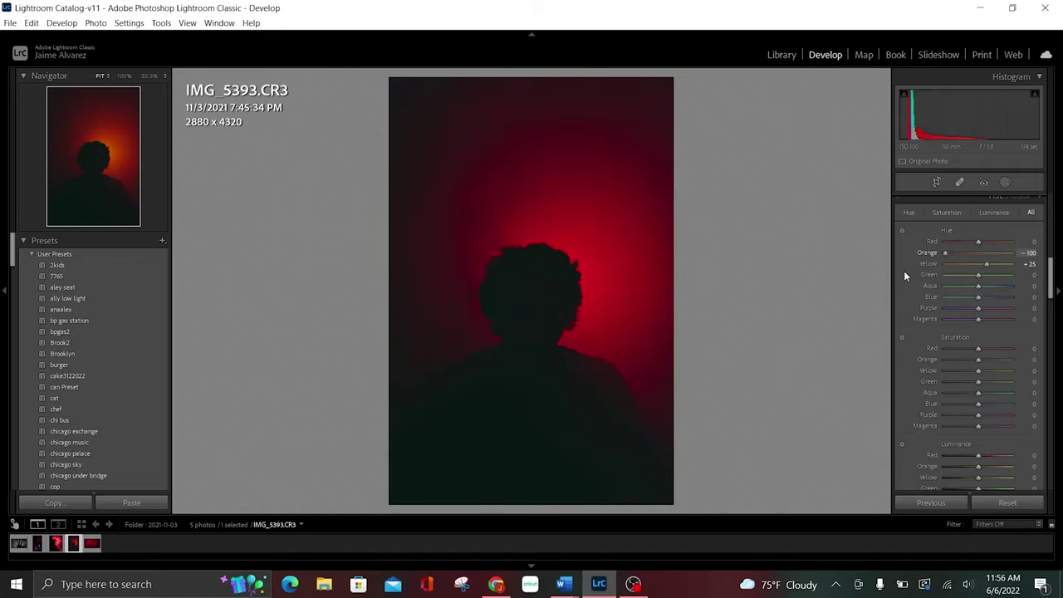
pyautogui.doubleClick(953, 252)
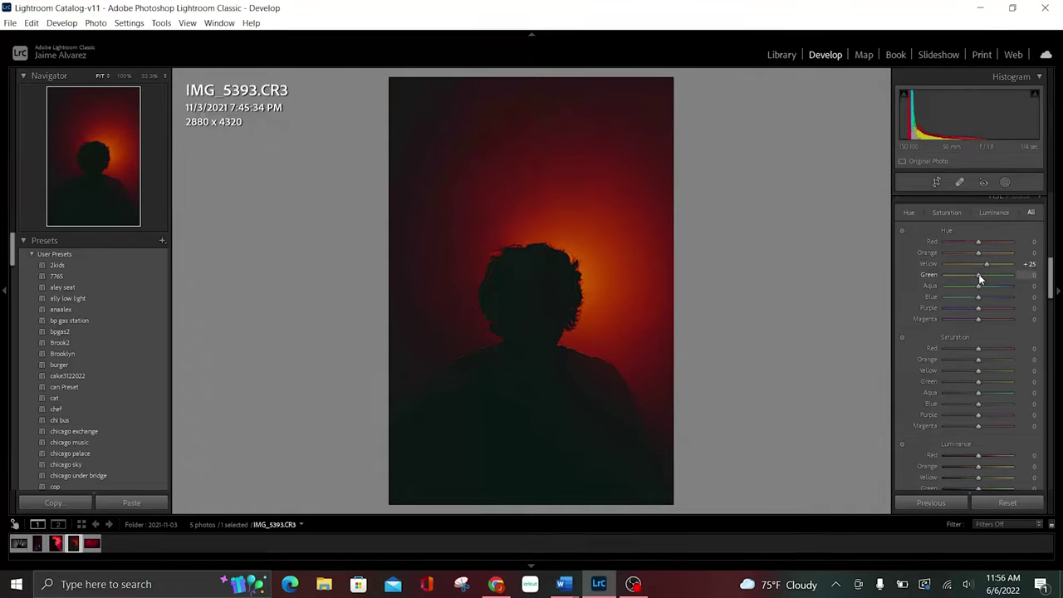
# Step: Set the Green hue to −2, Aqua hue to +3 and Blue hue to +3
pyautogui.moveTo(980, 276); pyautogui.dragTo(1026, 280)
pyautogui.press('Up')
pyautogui.press('Up')
pyautogui.press('Up')
pyautogui.moveTo(981, 286); pyautogui.dragTo(980, 301)
pyautogui.moveTo(995, 298); pyautogui.dragTo(900, 292)
pyautogui.moveTo(982, 304); pyautogui.dragTo(978, 303)
# Step: Set saturation to Red +3, Yellow −38 and Green +3
pyautogui.moveTo(978, 347); pyautogui.dragTo(978, 346)
pyautogui.moveTo(976, 373); pyautogui.dragTo(962, 375)
pyautogui.moveTo(979, 383); pyautogui.dragTo(970, 382)
# Step: Raise Texture to +65 and Clarity to +21 in the Presence section
pyautogui.scroll(-2, 977, 400)
pyautogui.scroll(2, 977, 399)
pyautogui.scroll(2, 977, 399)
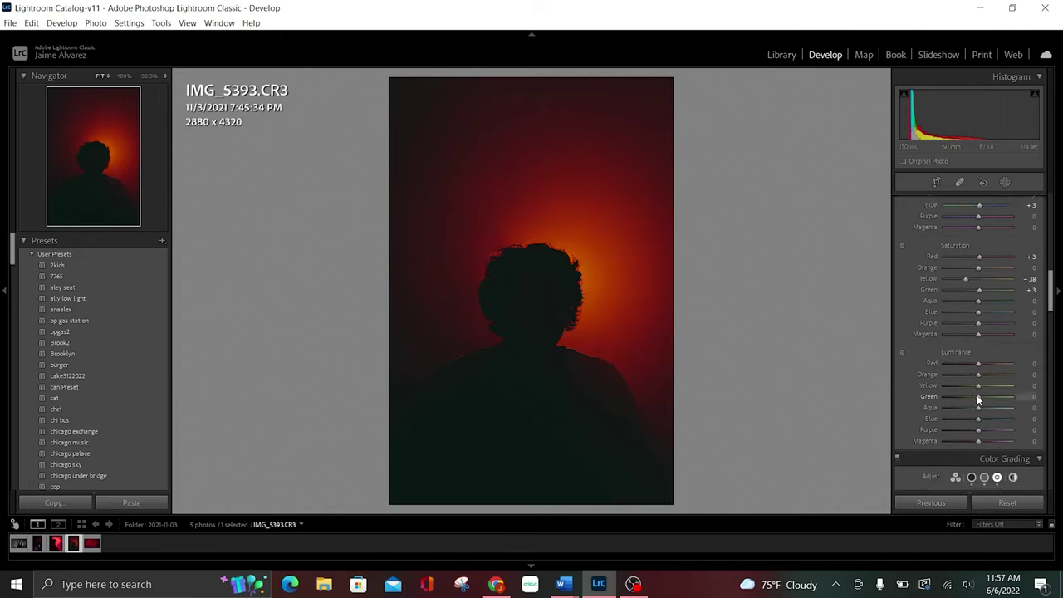
pyautogui.scroll(2, 977, 400)
pyautogui.scroll(2, 977, 400)
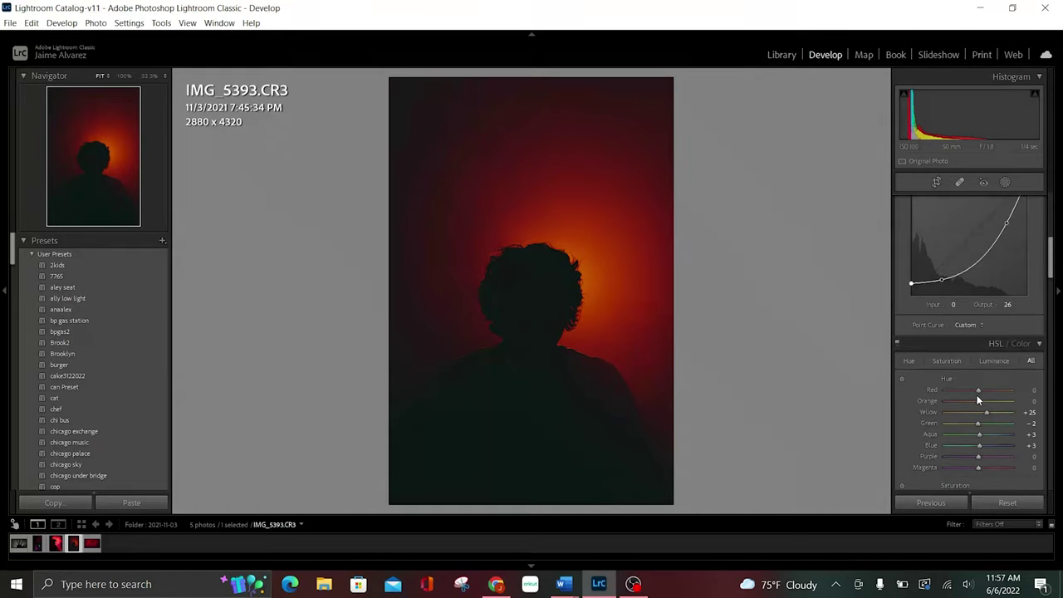
pyautogui.scroll(5, 978, 400)
pyautogui.scroll(2, 977, 399)
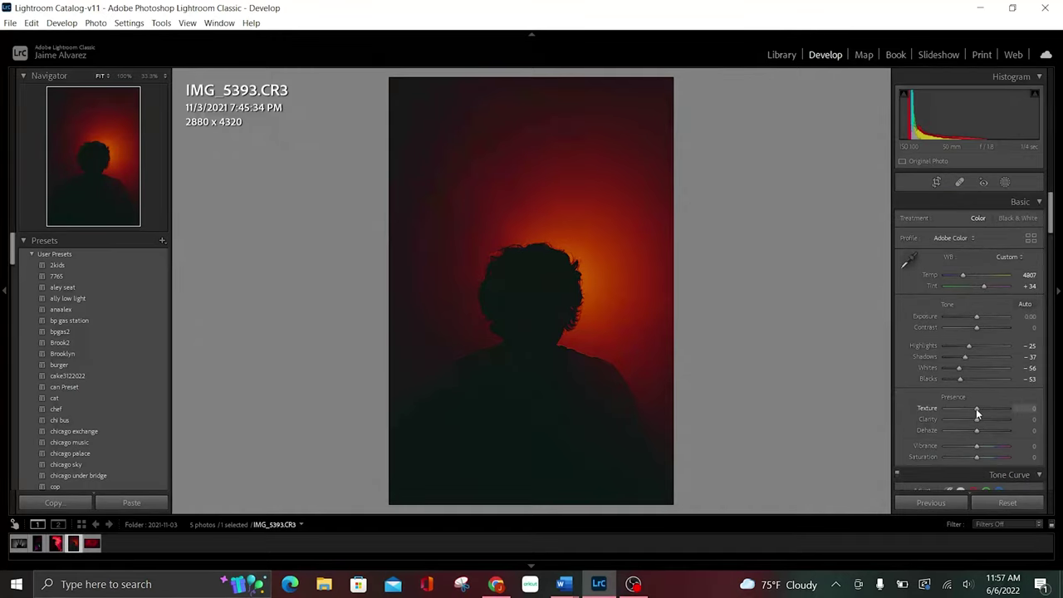
pyautogui.moveTo(977, 411)
pyautogui.mouseDown()
pyautogui.moveTo(1014, 410)
pyautogui.moveTo(985, 430)
pyautogui.mouseUp()
pyautogui.moveTo(984, 411); pyautogui.dragTo(997, 412)
pyautogui.moveTo(977, 420)
pyautogui.mouseDown()
pyautogui.moveTo(953, 433)
pyautogui.moveTo(983, 425)
pyautogui.mouseUp()
# Step: Set Dehaze to +16 and Vibrance to +18
pyautogui.moveTo(980, 432)
pyautogui.mouseDown()
pyautogui.moveTo(1021, 453)
pyautogui.moveTo(999, 443)
pyautogui.mouseUp()
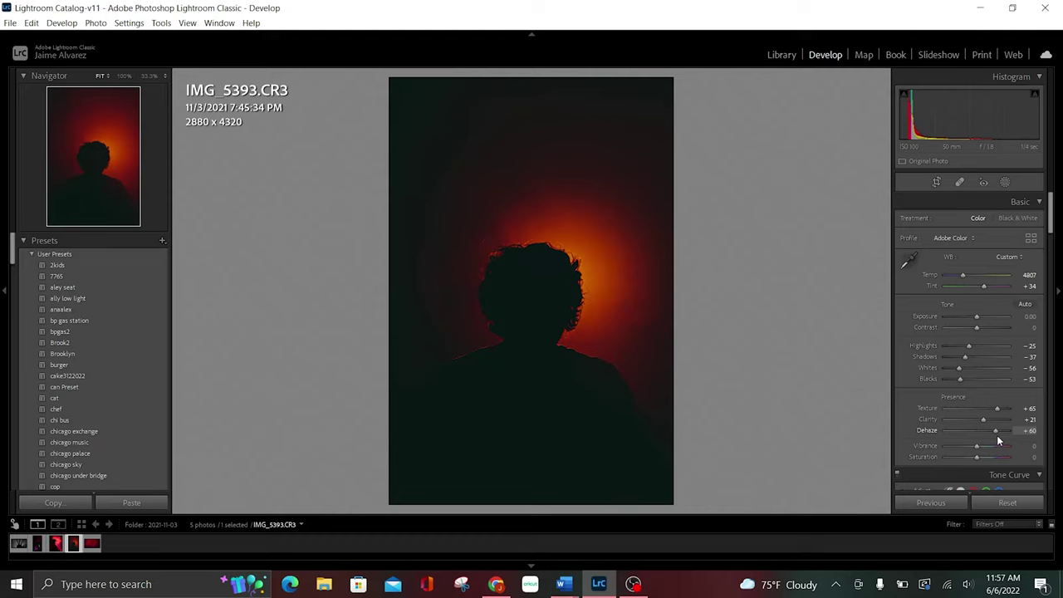
pyautogui.moveTo(997, 437); pyautogui.dragTo(992, 437)
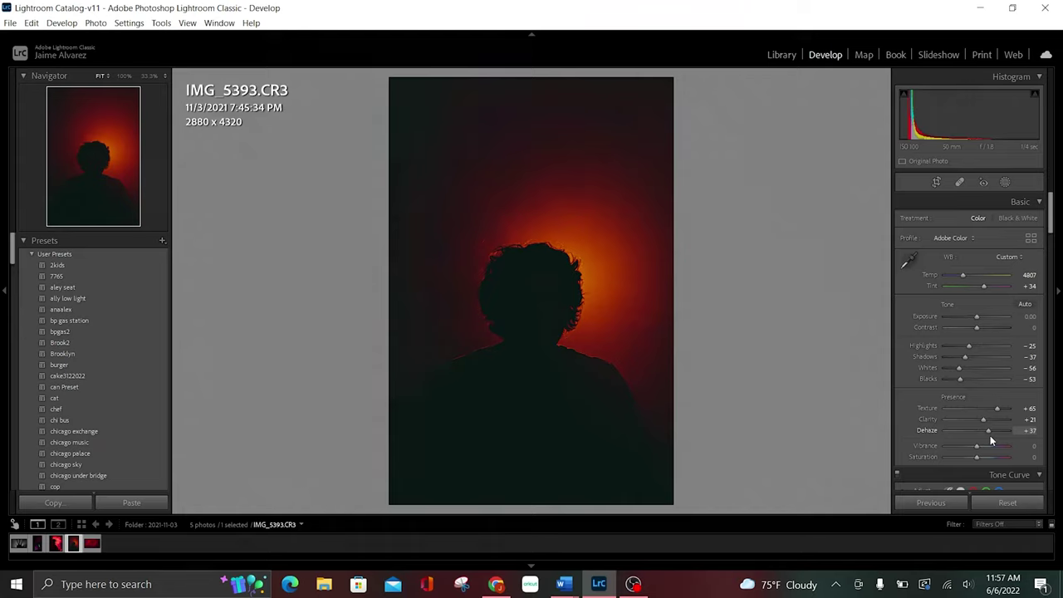
pyautogui.moveTo(991, 435)
pyautogui.mouseDown()
pyautogui.moveTo(998, 431)
pyautogui.moveTo(984, 432)
pyautogui.mouseUp()
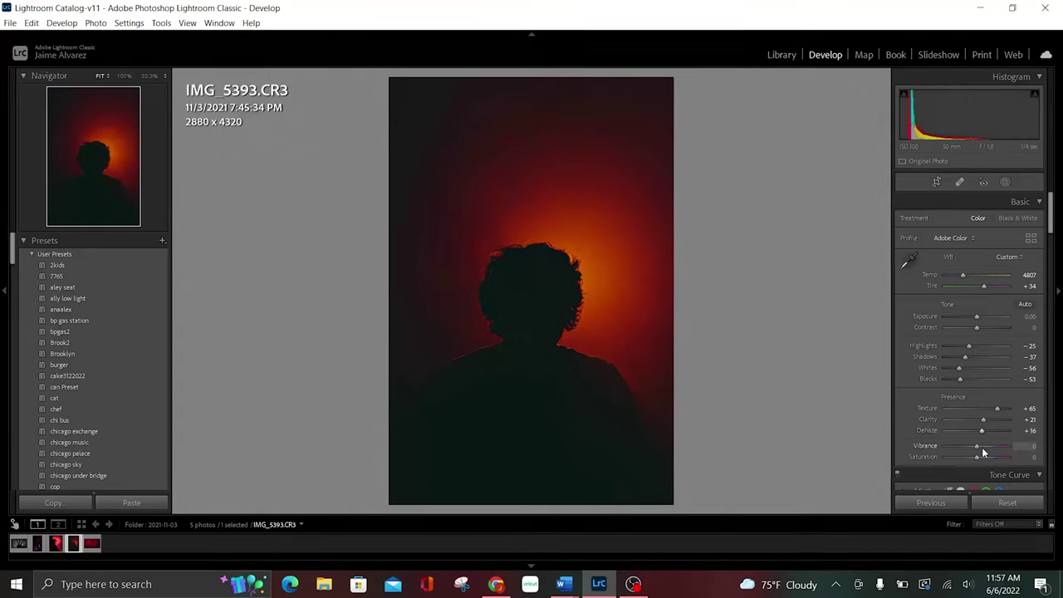
pyautogui.moveTo(982, 447); pyautogui.dragTo(985, 450)
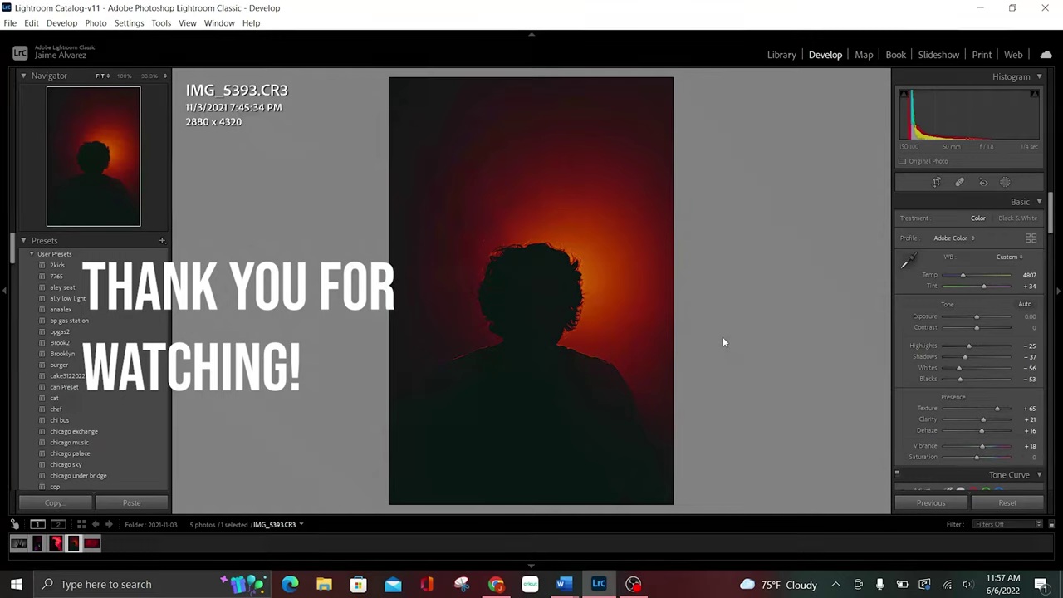
pyautogui.press('\\')
pyautogui.press('\\')
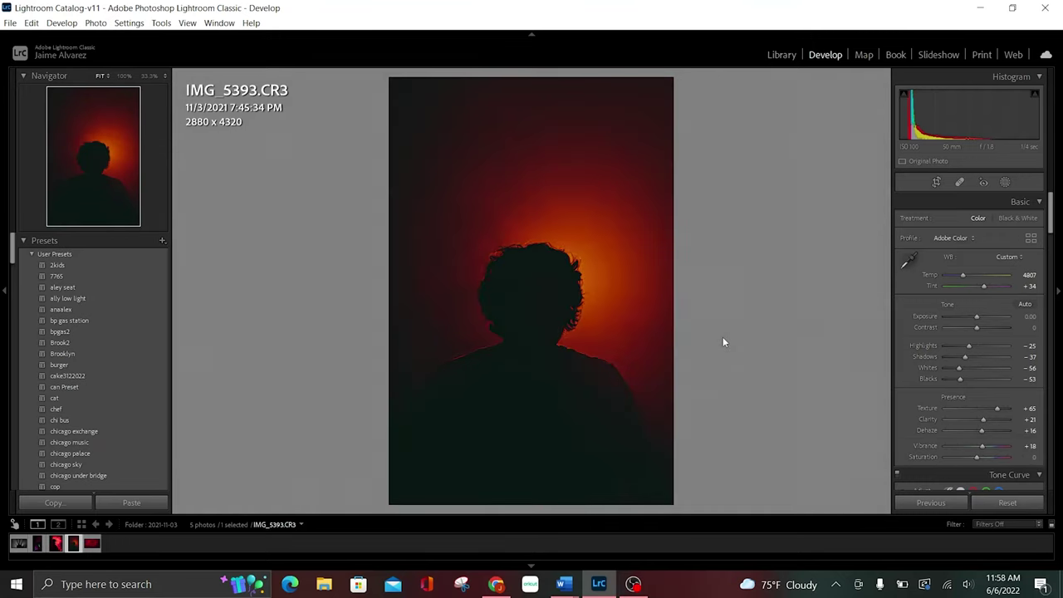
pyautogui.press('\\')
pyautogui.press('\\')
pyautogui.press('\\')
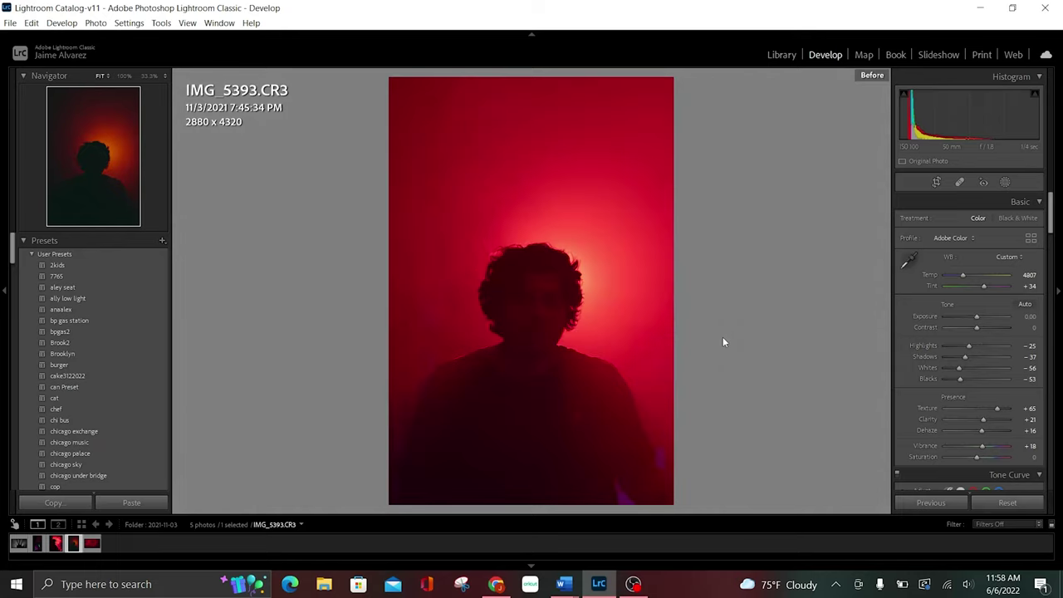
pyautogui.press('\\')
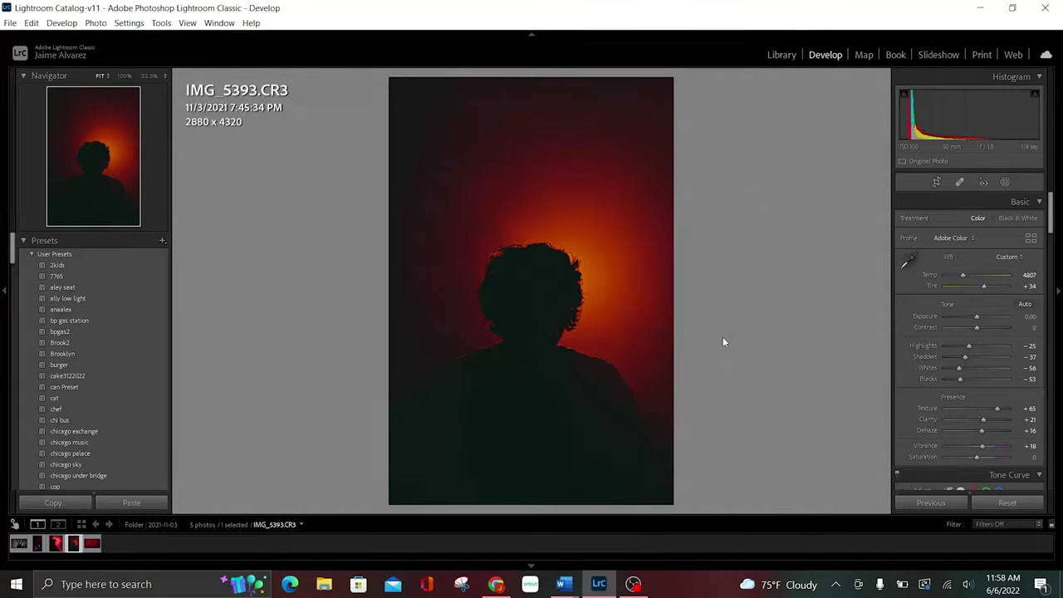